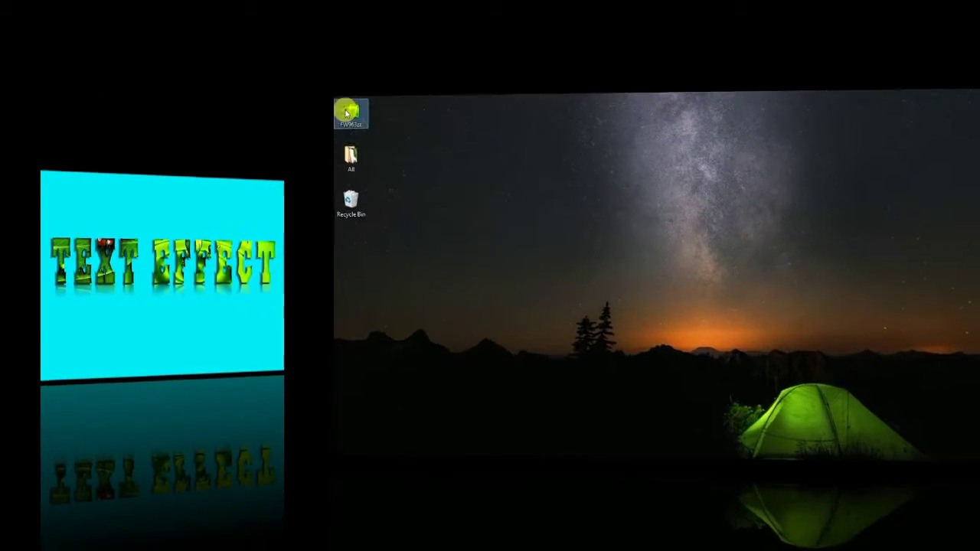
- Open FW963zz.jpg from the desktop in Adobe Photoshop using Open with
right_click(18, 32)
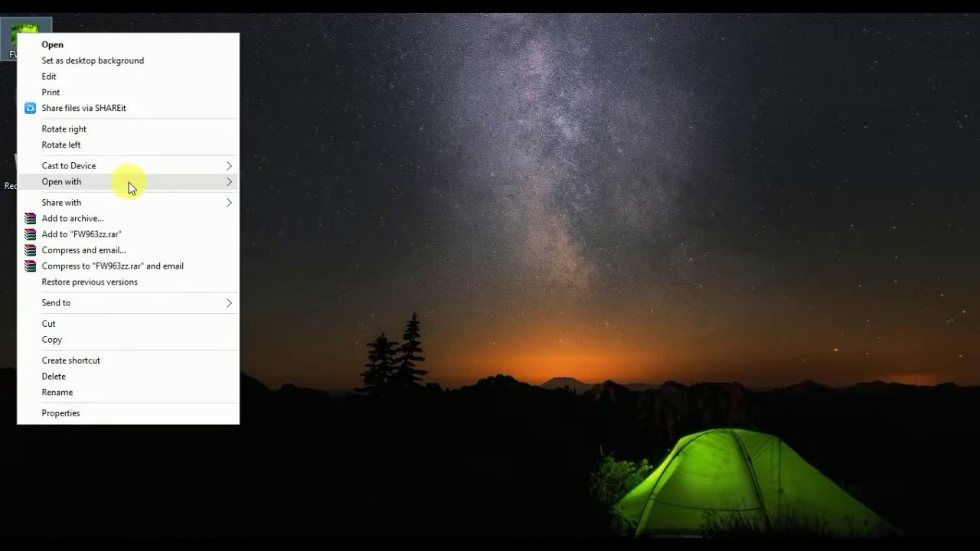
mouse_move(61, 182)
click(317, 182)
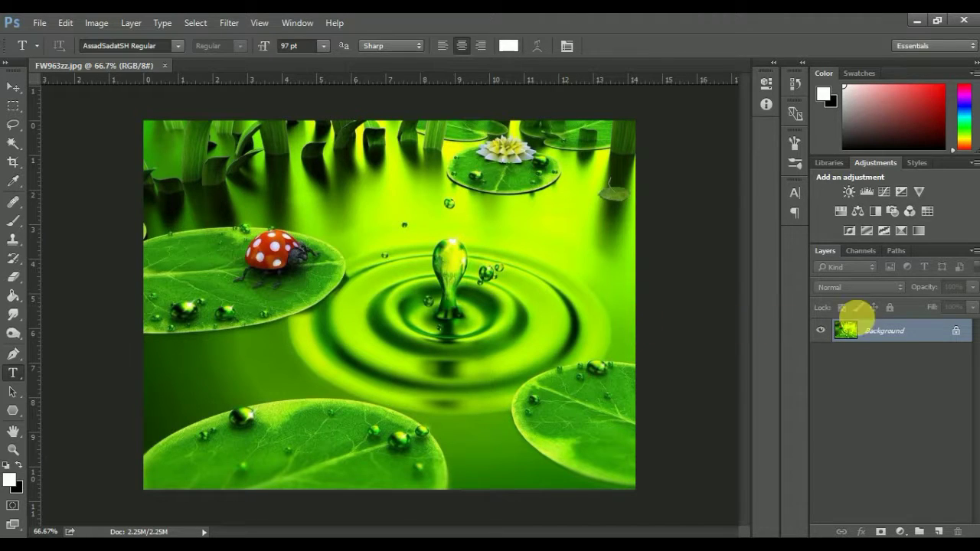
- Add a new layer and fill it entirely white with the Paint Bucket
click(940, 531)
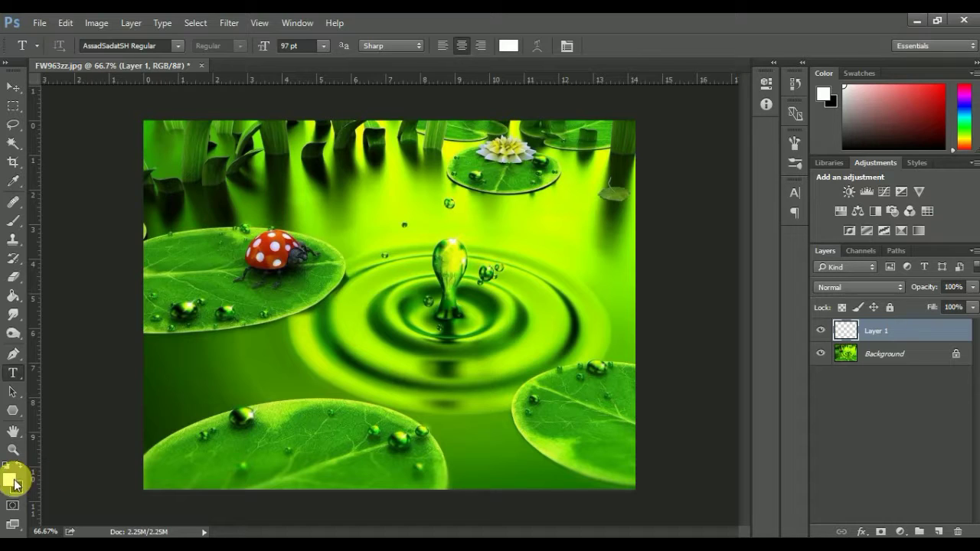
click(13, 295)
click(350, 264)
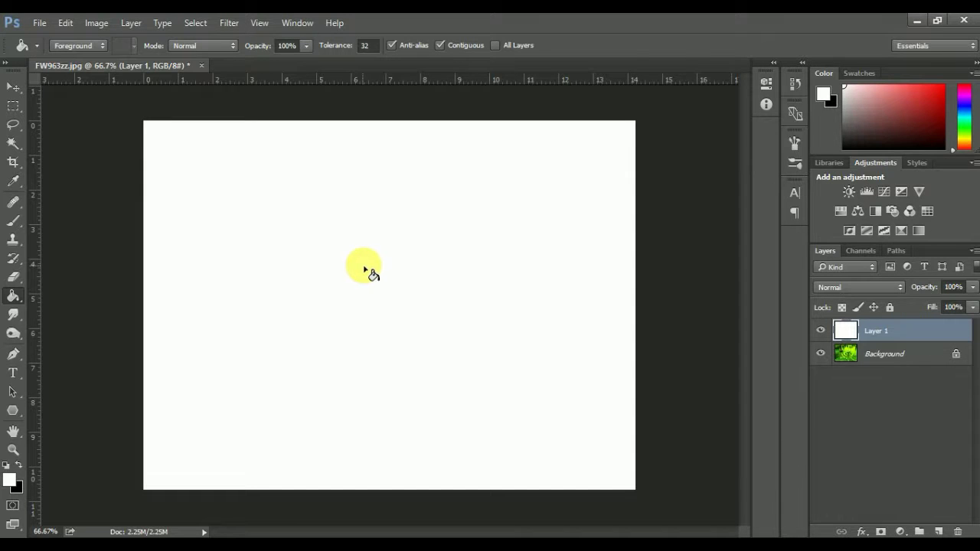
- Unlock the Background photo layer and add an empty Layer 2 above the white Layer 1
click(957, 357)
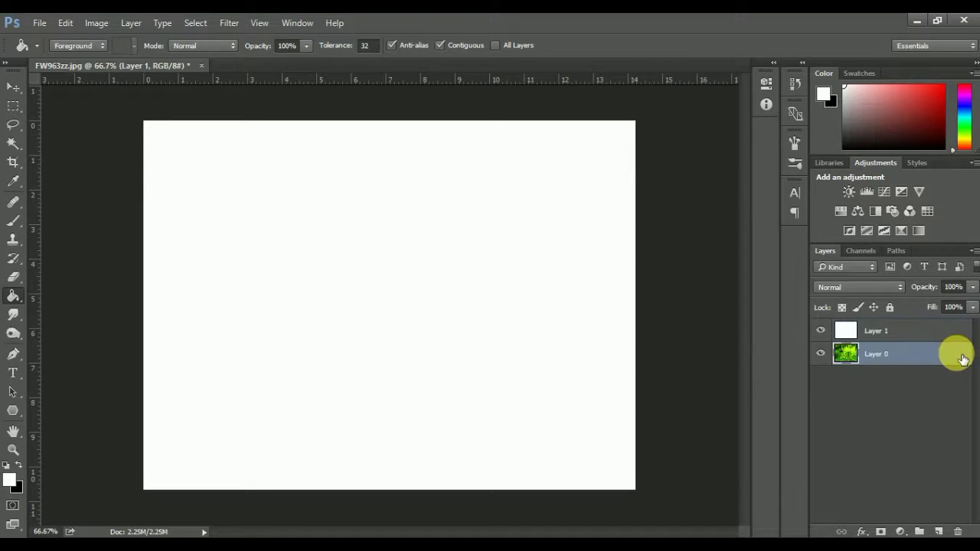
click(915, 334)
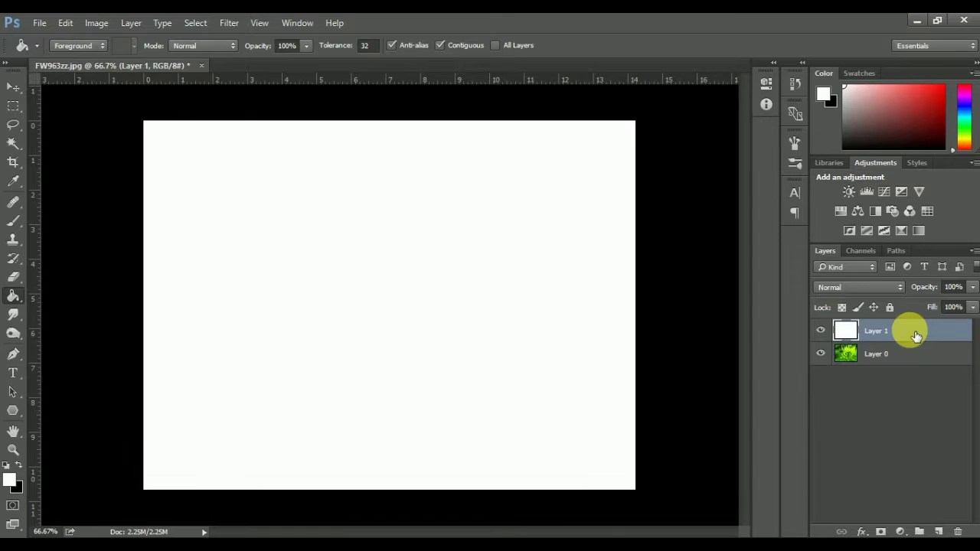
click(939, 531)
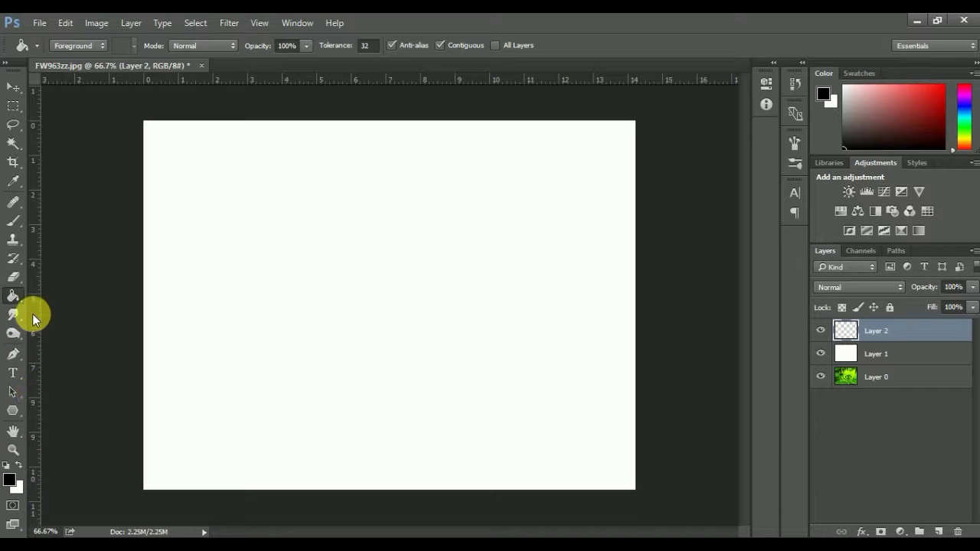
- Add black 97 pt 'TEXT EFFECT' type on the canvas and nudge it slightly left and up
click(15, 378)
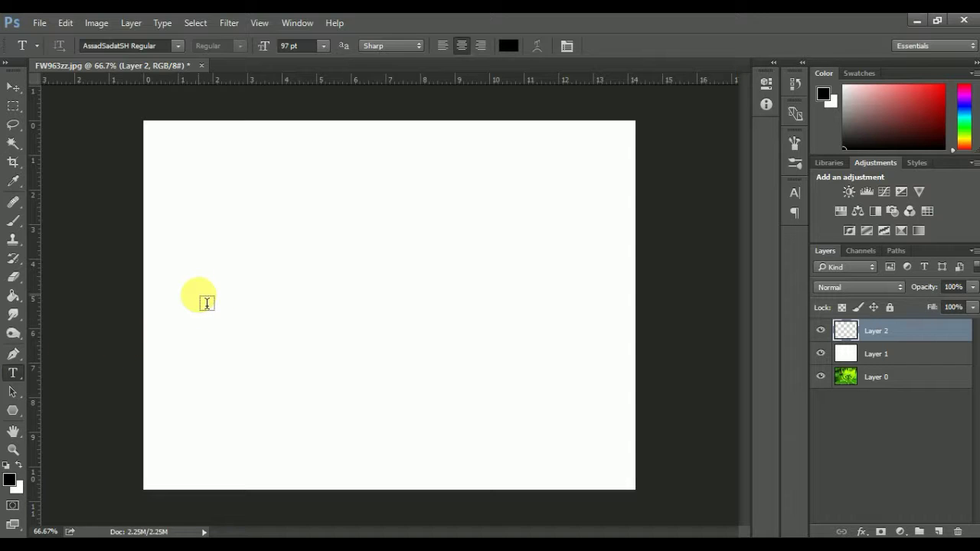
click(409, 307)
text(THE)
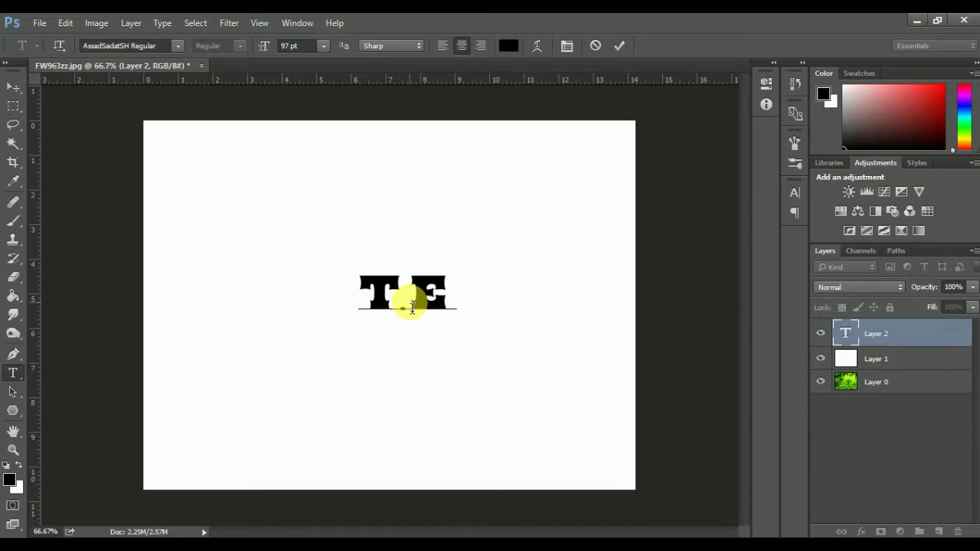
text(XT EFFE)
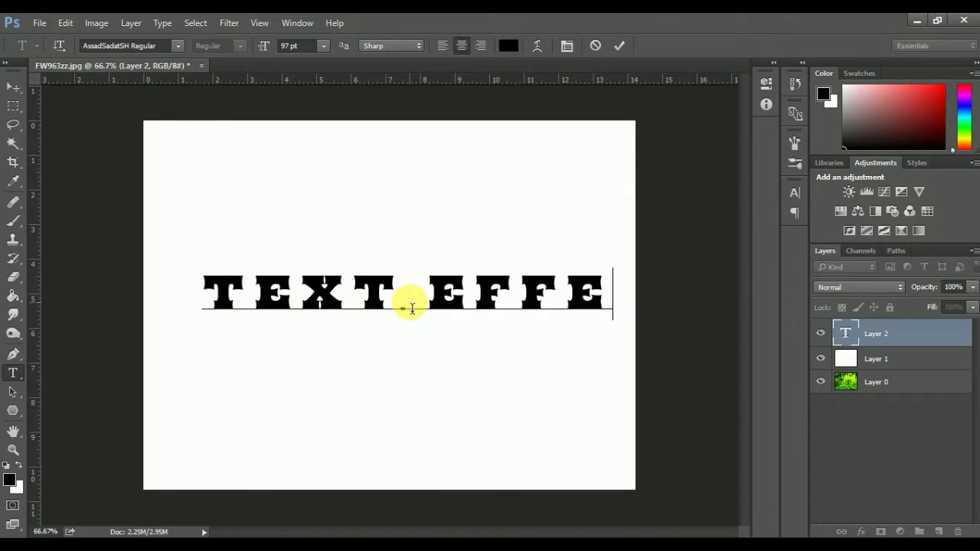
text(CT)
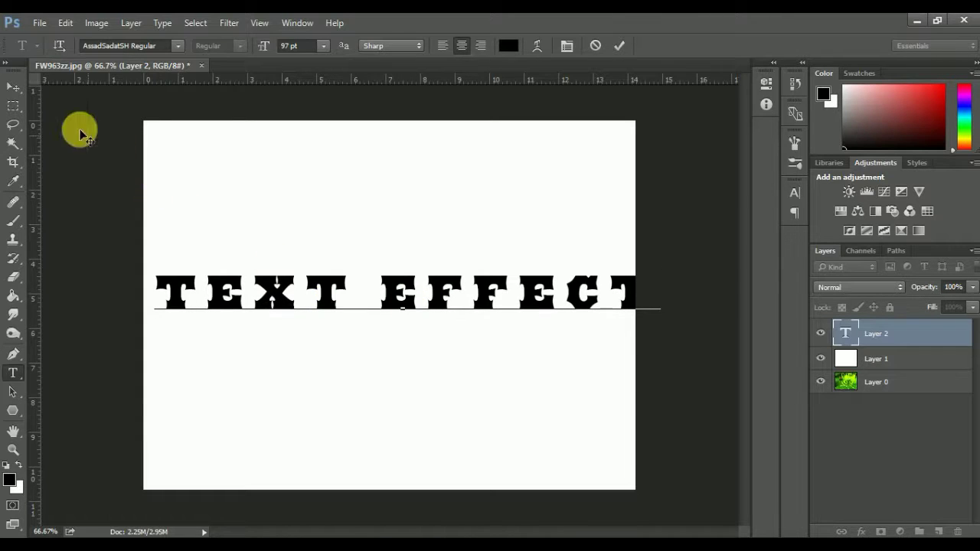
click(16, 91)
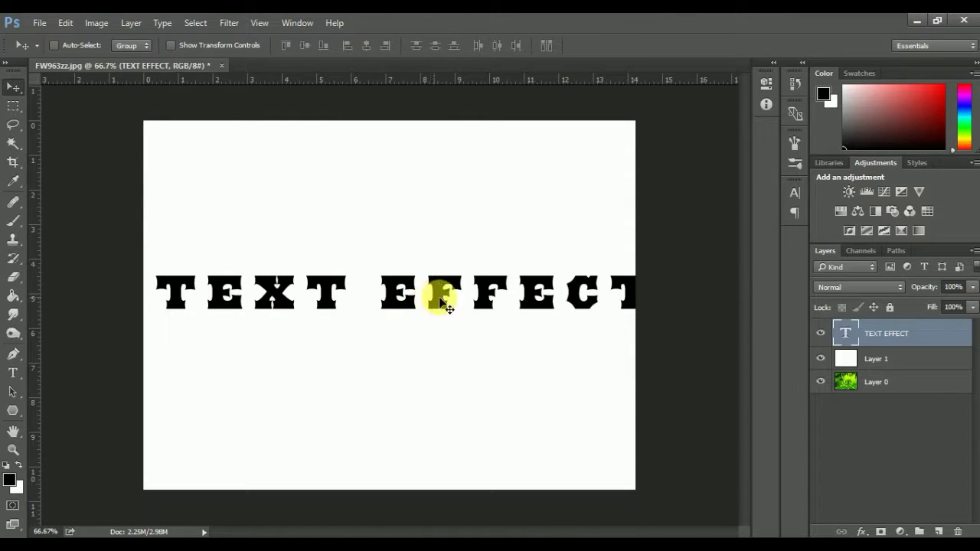
drag(443, 302, 434, 300)
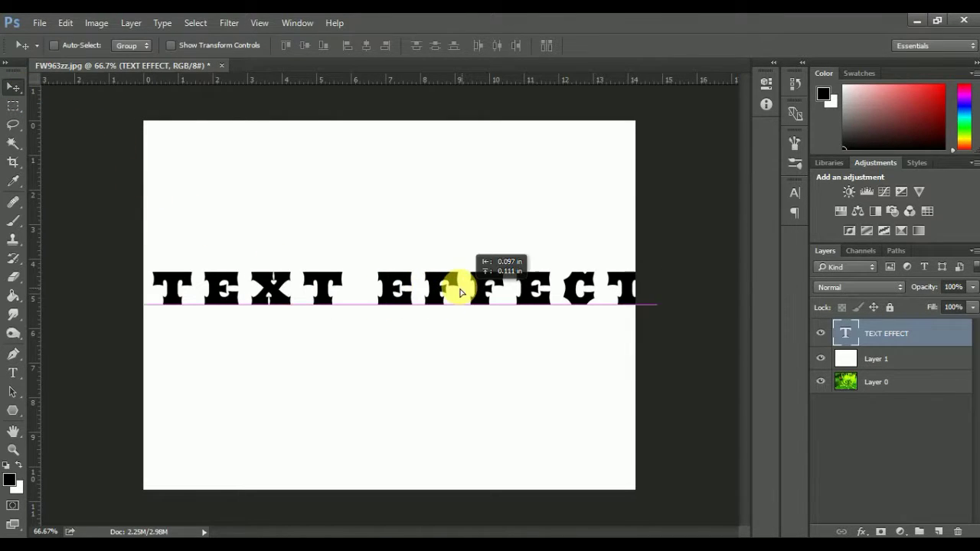
- Free Transform the text to about 242% height and 91% width, centred on the canvas
click(67, 24)
click(186, 284)
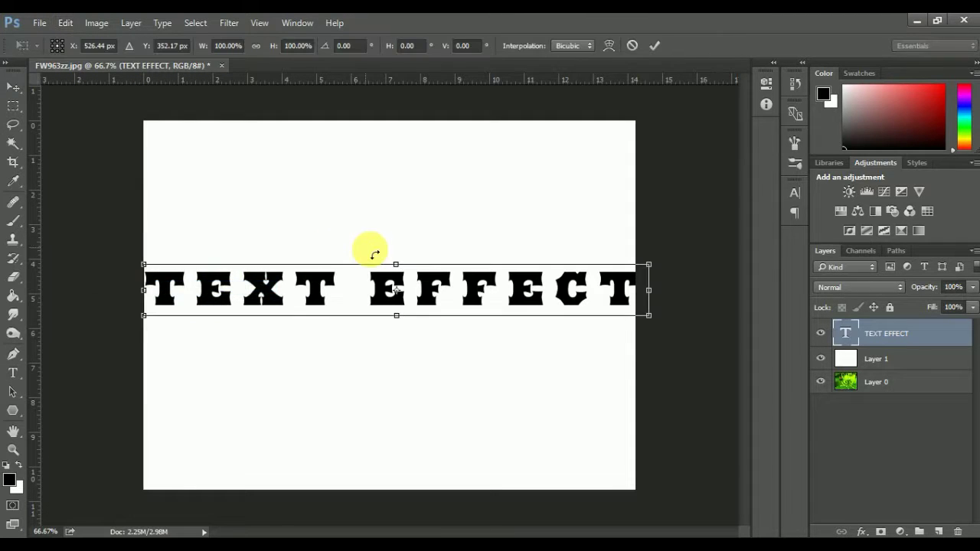
drag(144, 264, 157, 220)
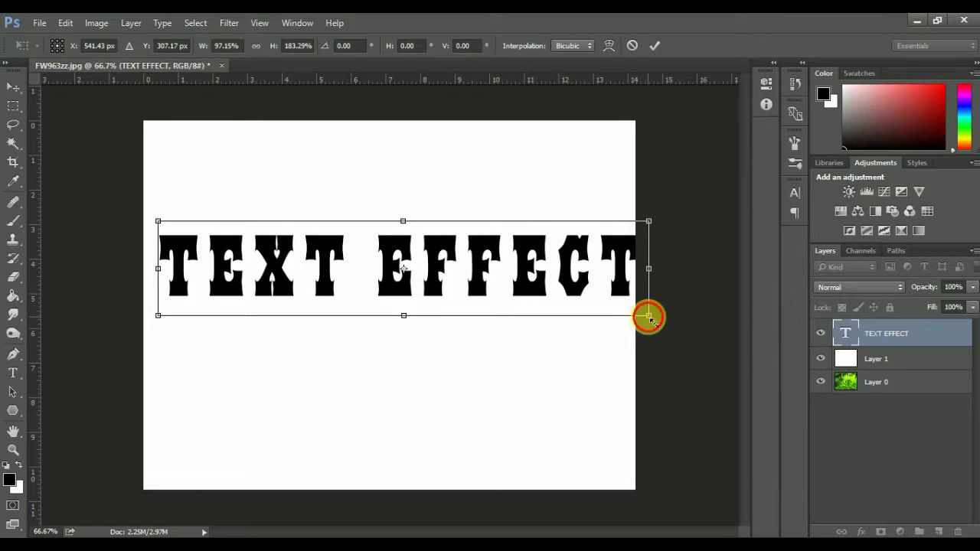
drag(649, 316, 617, 345)
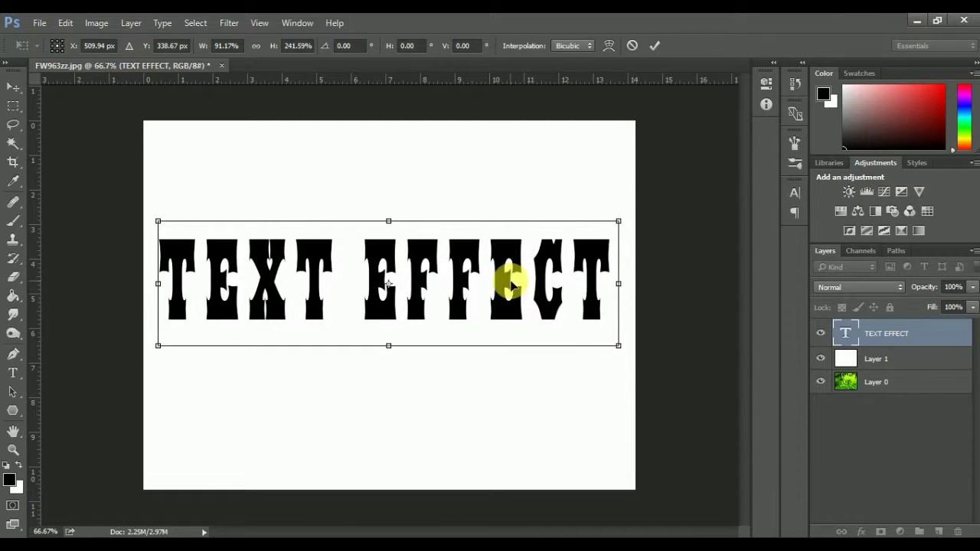
drag(511, 283, 513, 296)
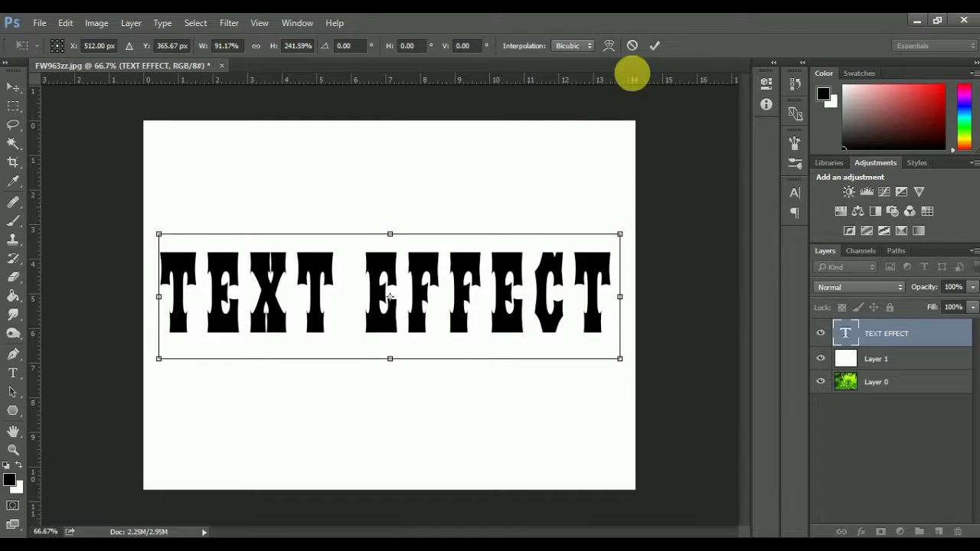
click(654, 45)
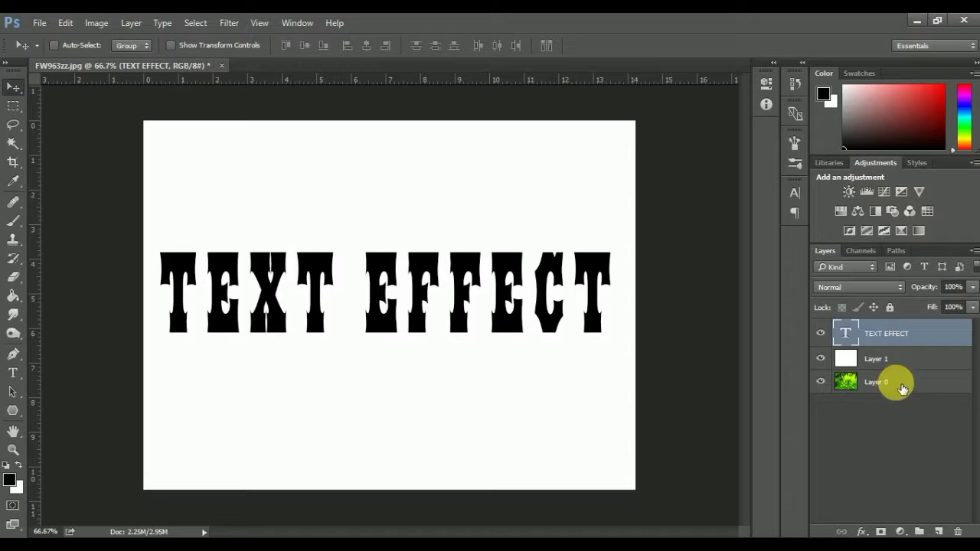
- Move Layer 0 above the TEXT EFFECT layer and make it a clipping mask
drag(902, 388, 910, 330)
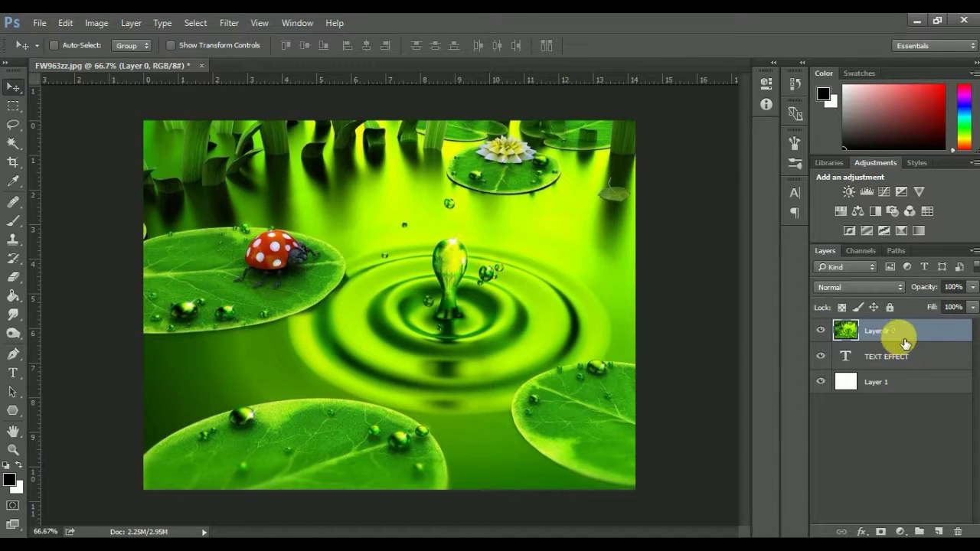
click(895, 358)
click(898, 333)
right_click(911, 339)
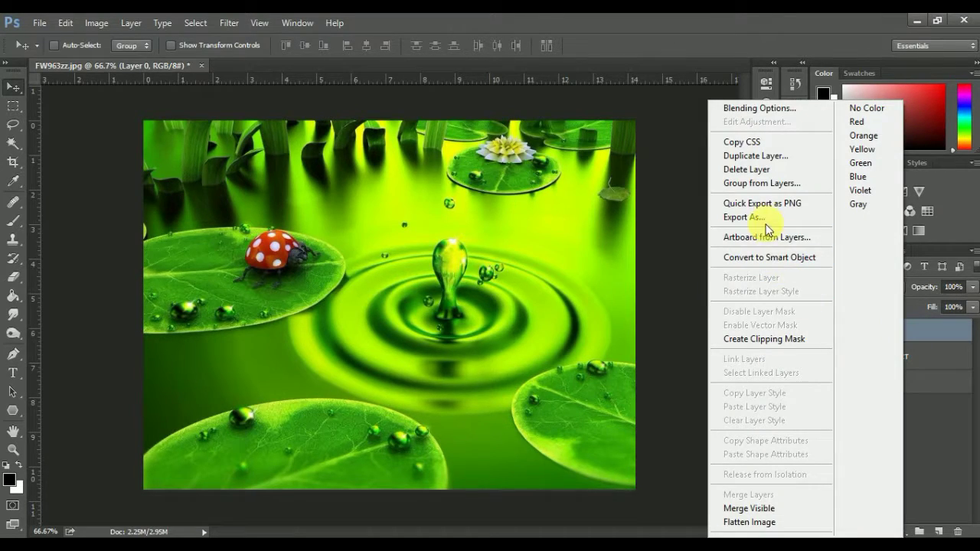
click(761, 339)
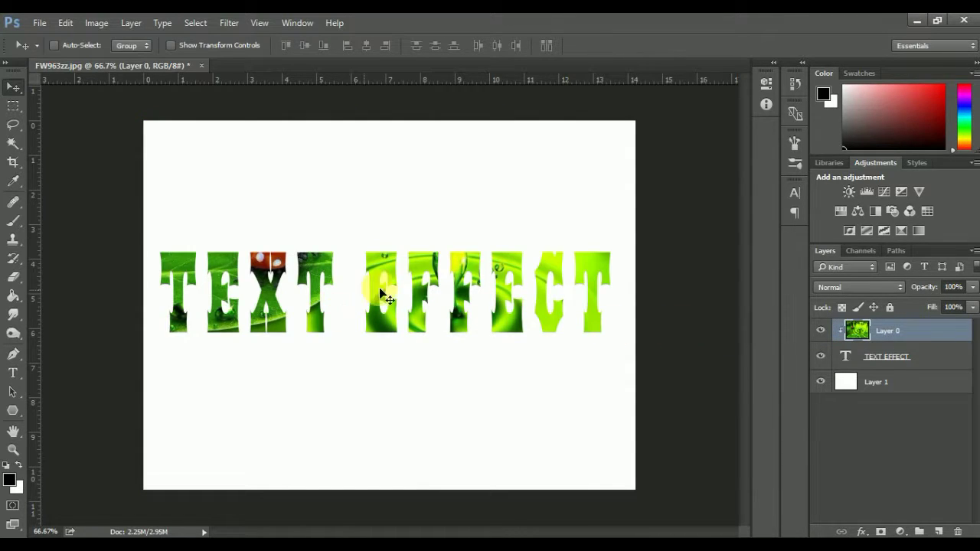
- Reposition the leaf photo inside the letters and nudge the text up slightly
drag(381, 292, 437, 306)
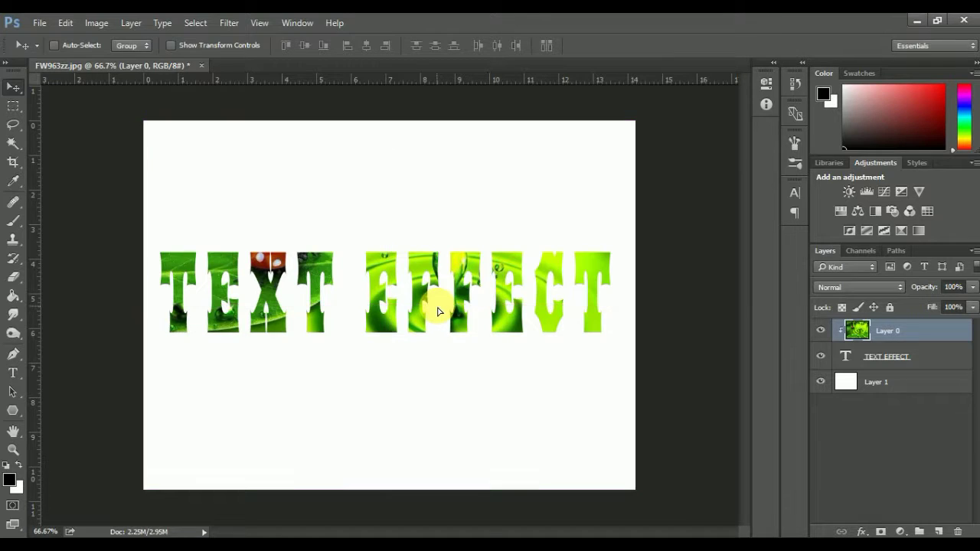
click(919, 356)
mouse_move(461, 313)
mouse_down()
mouse_move(455, 285)
mouse_move(442, 320)
mouse_up()
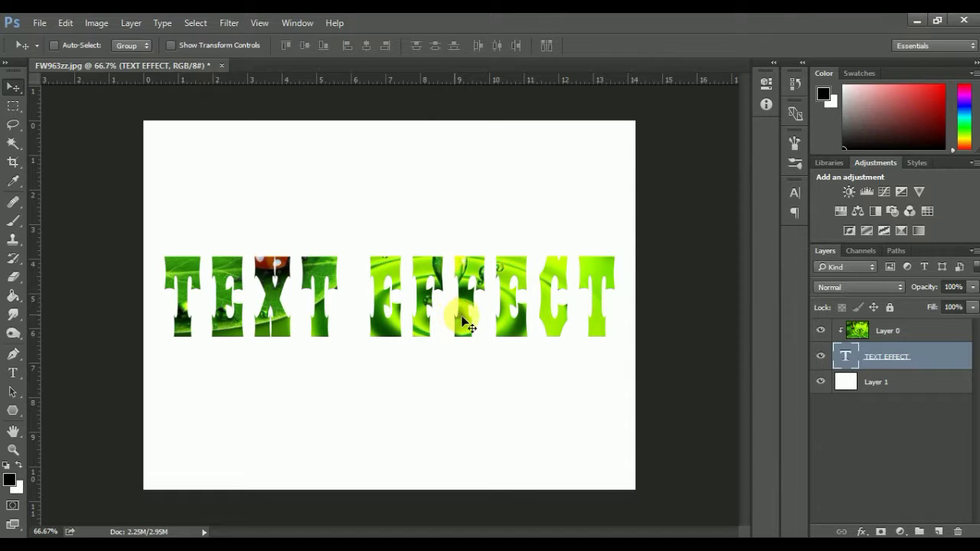
- Add a Drop Shadow to the TEXT EFFECT layer in Layer Style
click(905, 334)
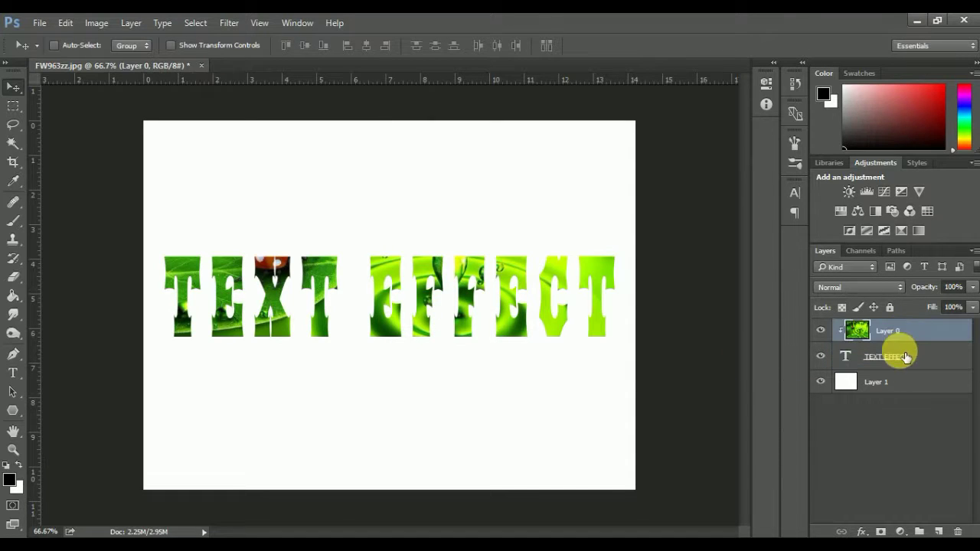
click(905, 354)
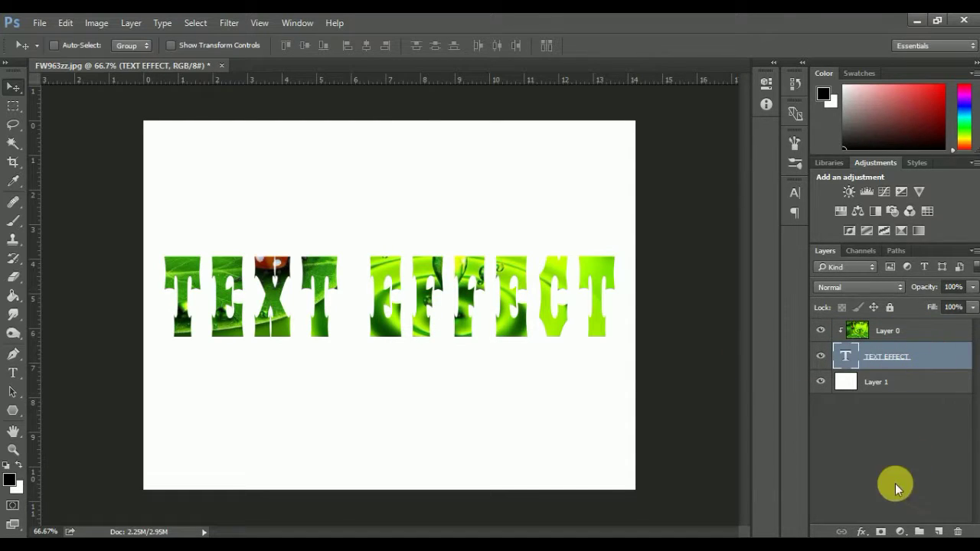
click(862, 530)
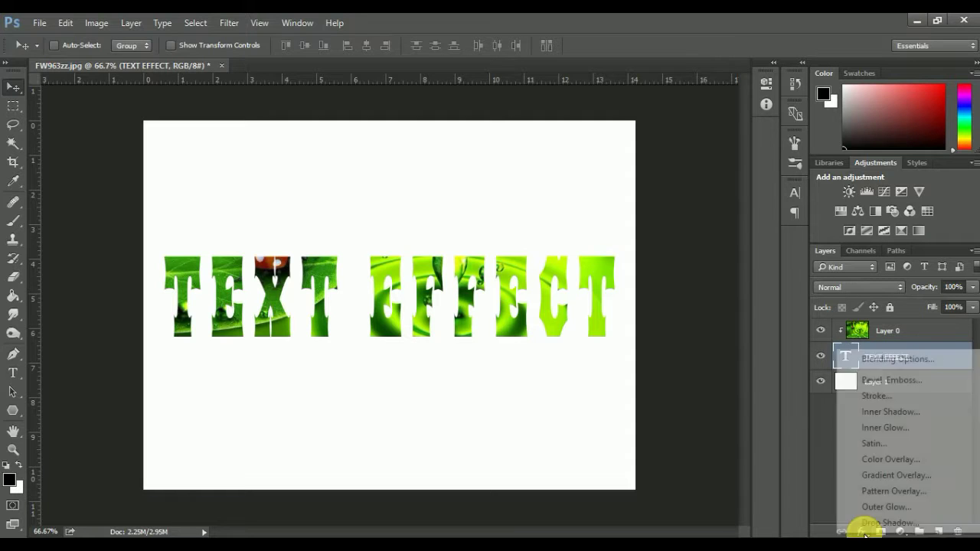
click(897, 359)
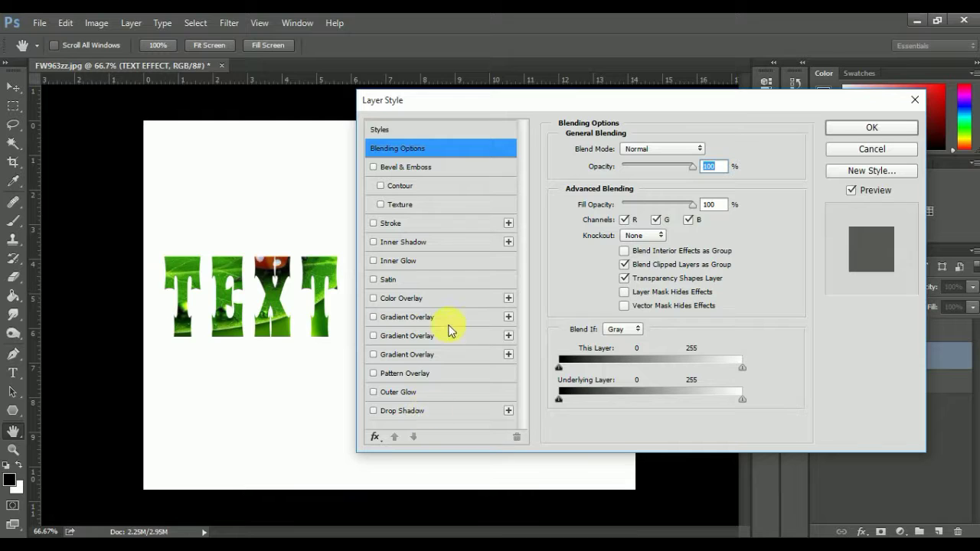
click(419, 406)
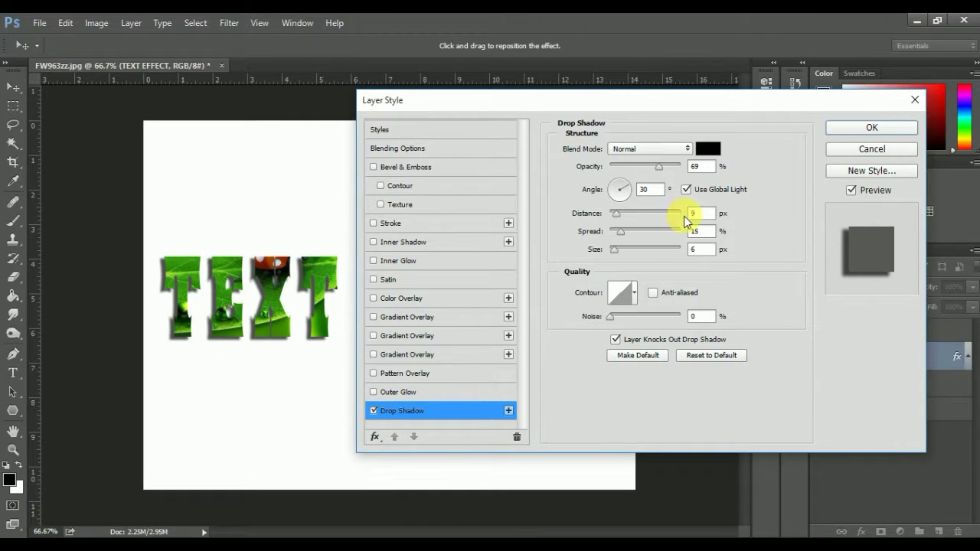
mouse_move(638, 122)
mouse_down()
mouse_move(708, 116)
mouse_move(695, 116)
mouse_up()
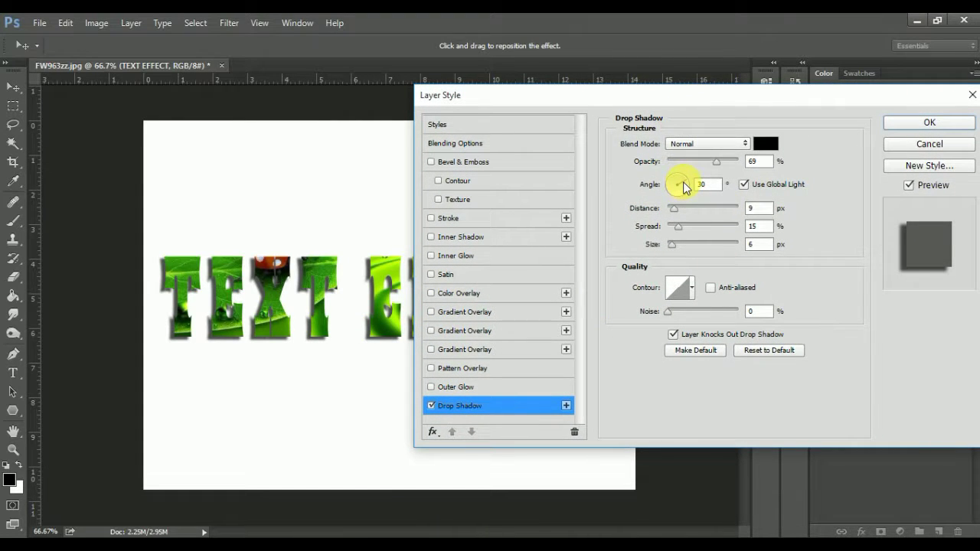
- Set the drop shadow to 63% opacity with a different contour preset and apply it
drag(719, 162, 713, 161)
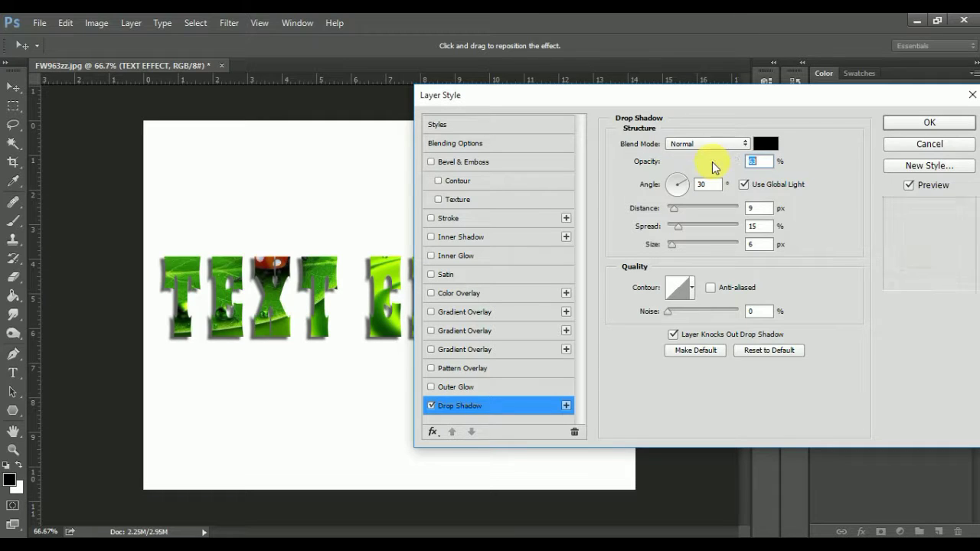
click(692, 293)
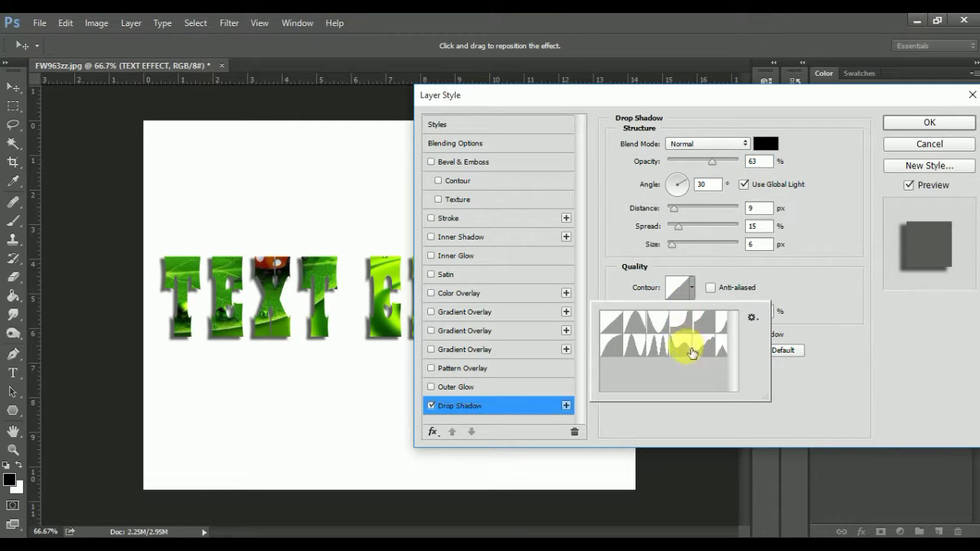
click(663, 334)
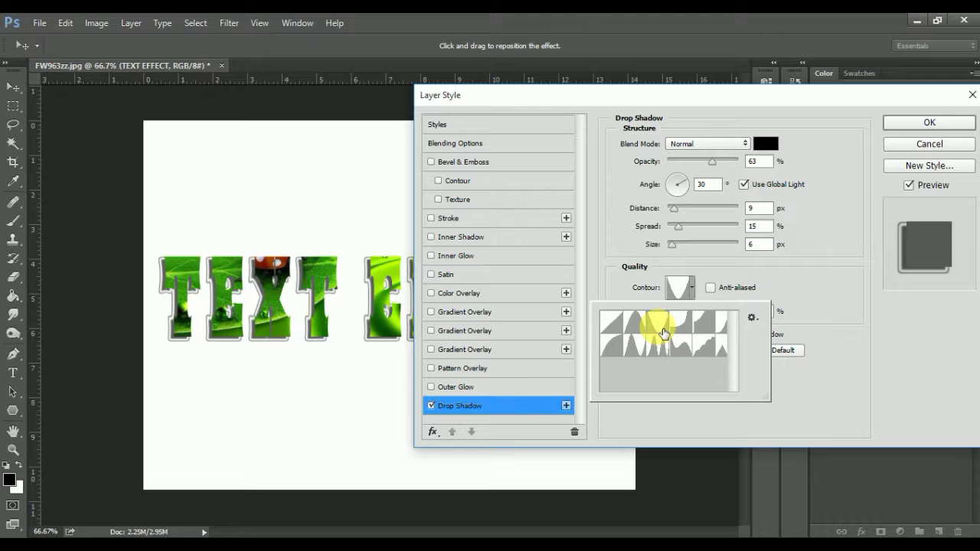
click(622, 93)
mouse_move(589, 95)
mouse_down()
mouse_move(781, 158)
mouse_move(606, 78)
mouse_up()
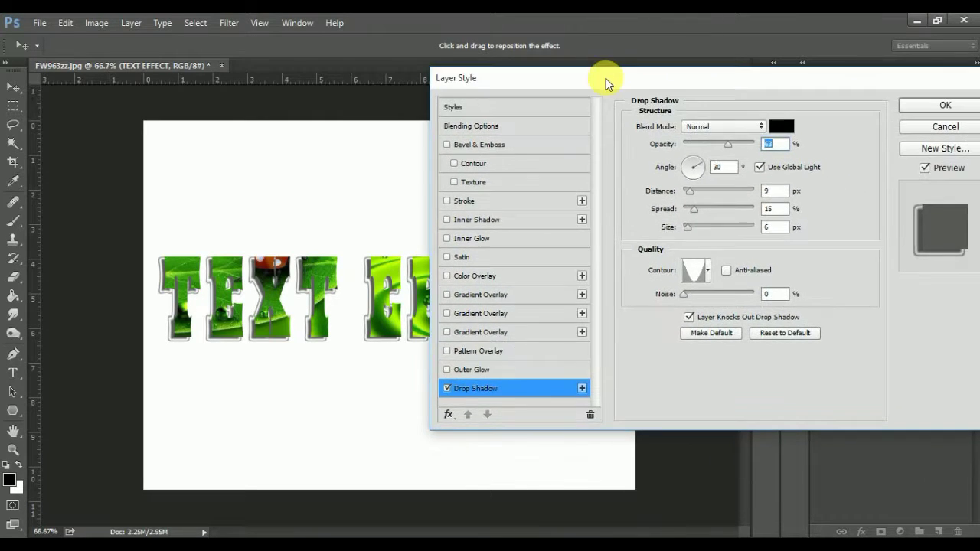
click(927, 105)
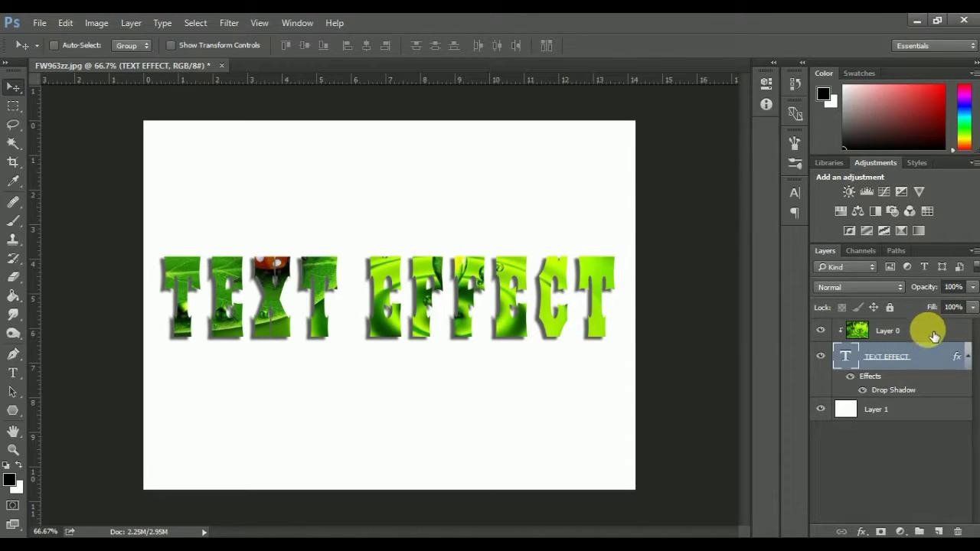
- Merge Layer 0 and the TEXT EFFECT layer and nudge the result slightly up
shift+click(931, 333)
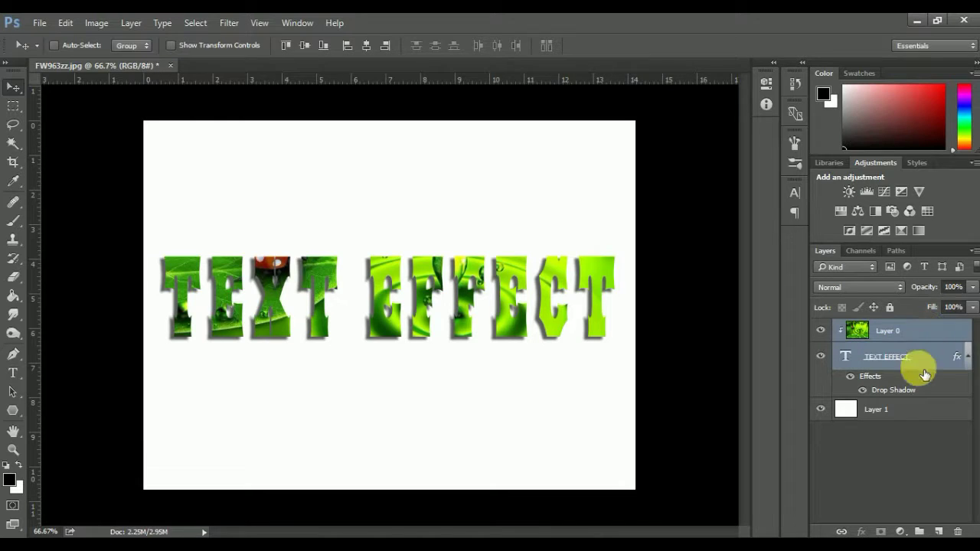
right_click(915, 331)
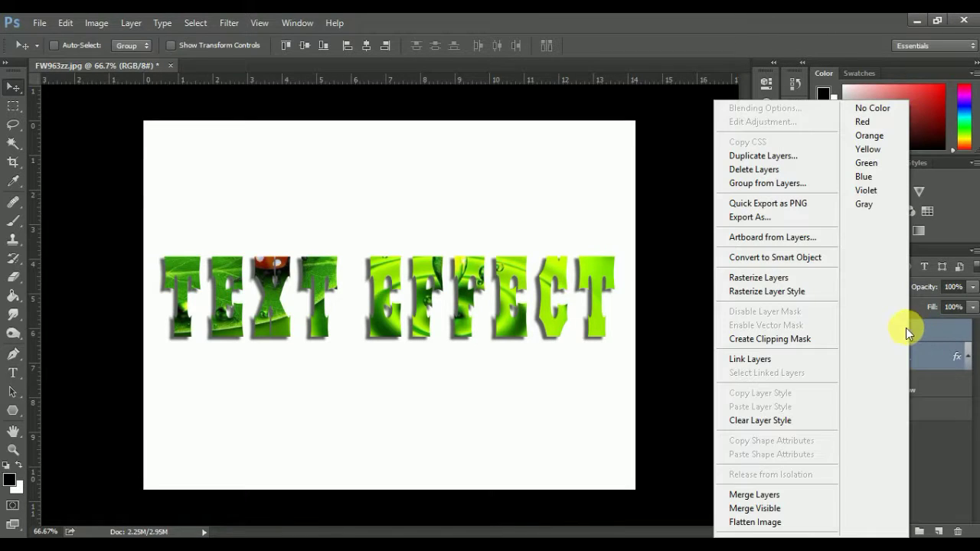
click(757, 494)
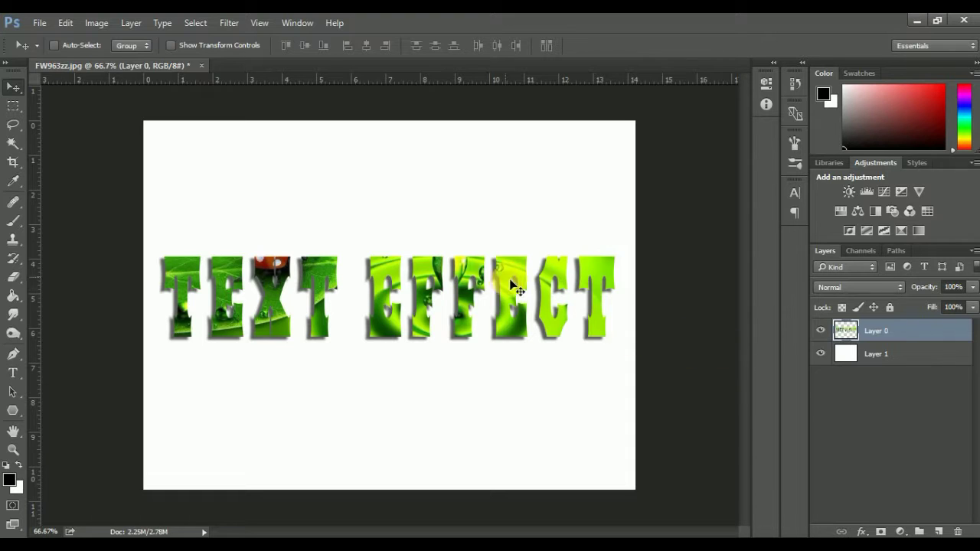
drag(511, 283, 521, 282)
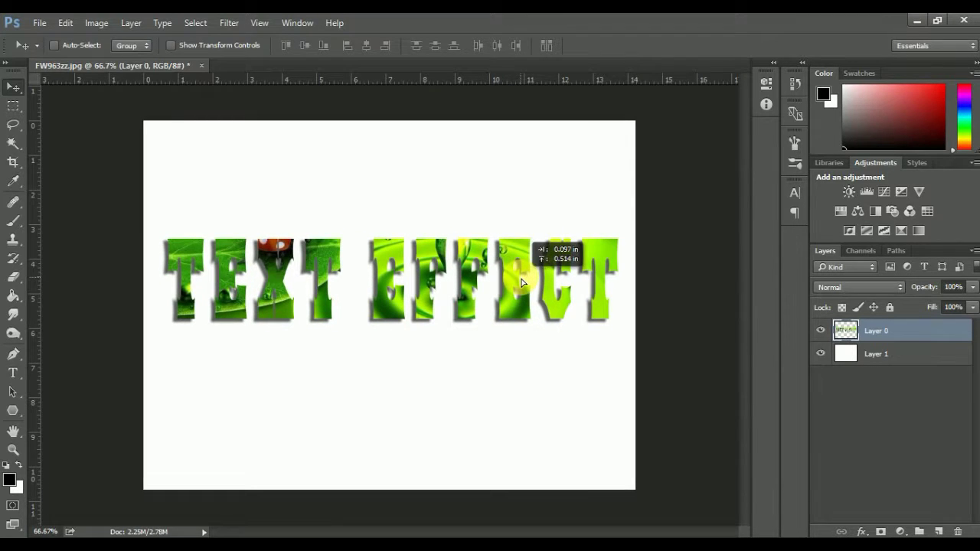
- Duplicate the merged layer as Layer 0 copy
right_click(909, 338)
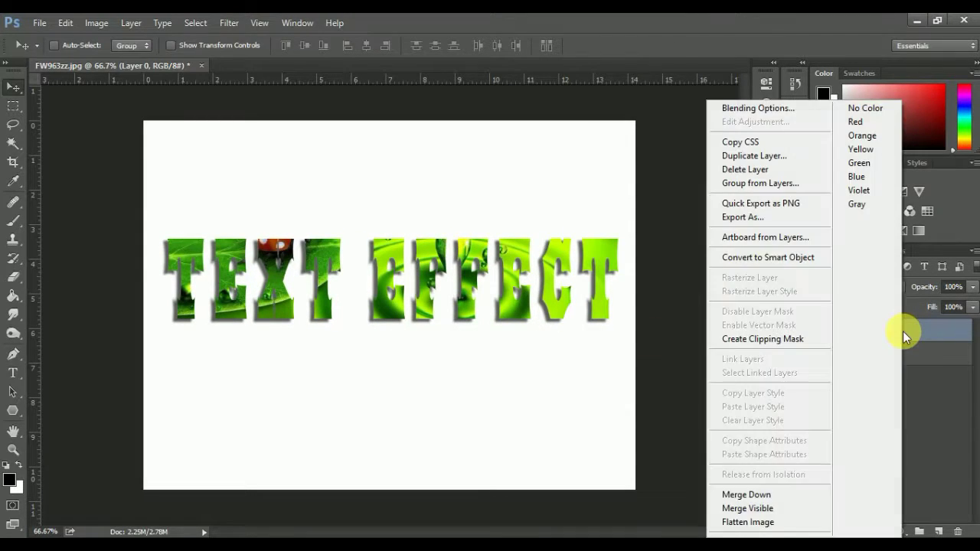
click(754, 157)
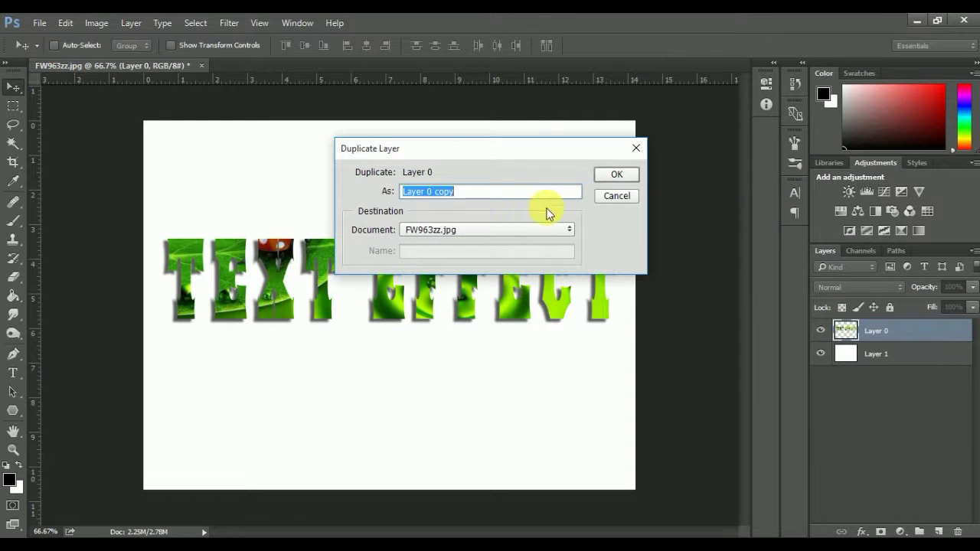
click(617, 175)
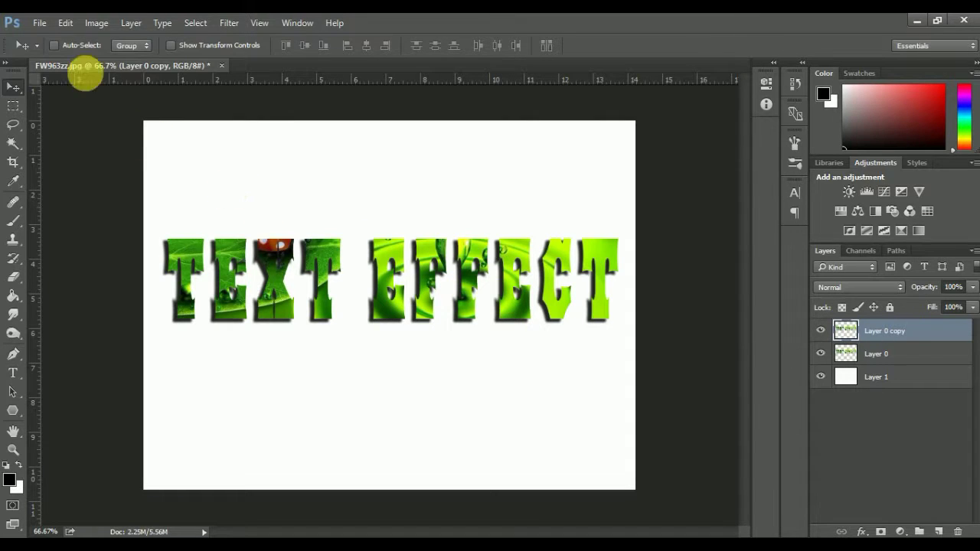
- Flip Layer 0 copy vertically and move it directly beneath the original lettering
click(66, 23)
click(191, 287)
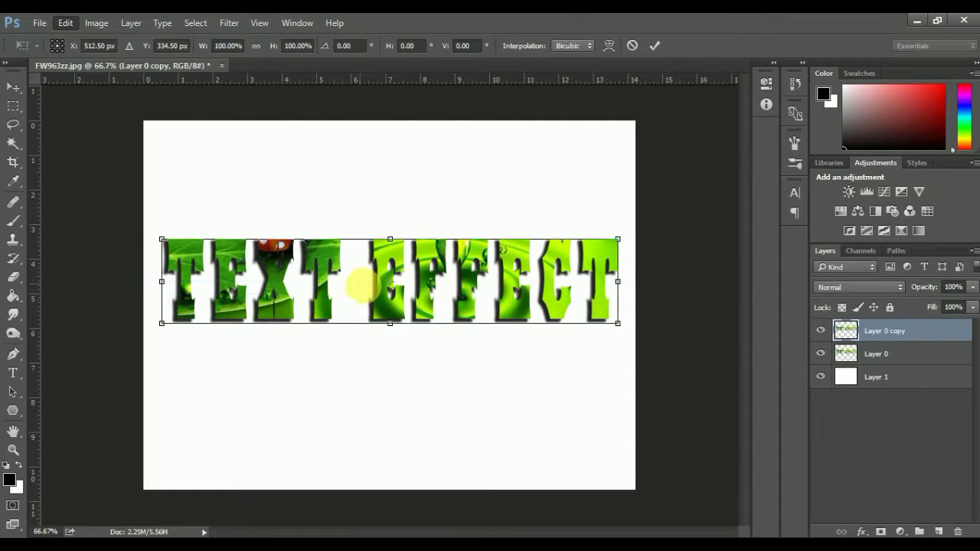
right_click(436, 252)
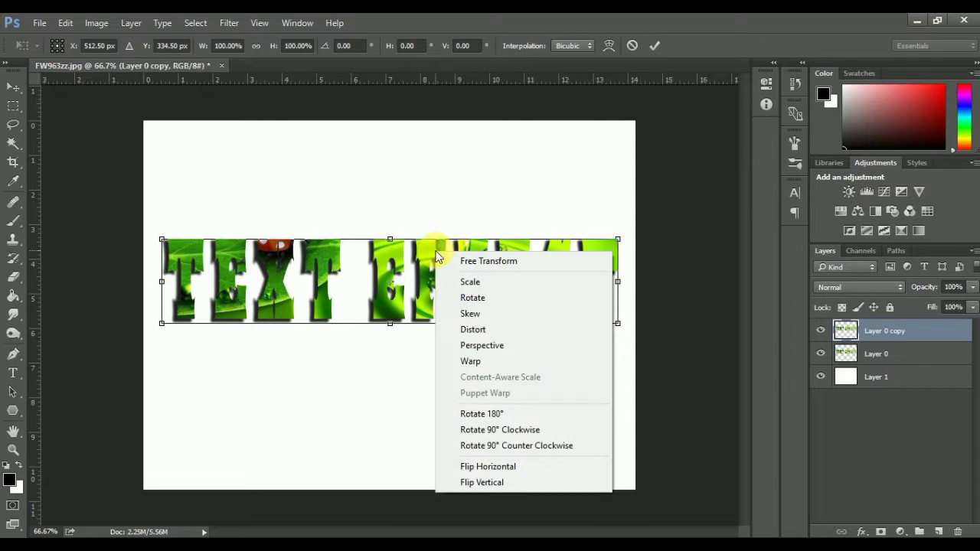
click(489, 483)
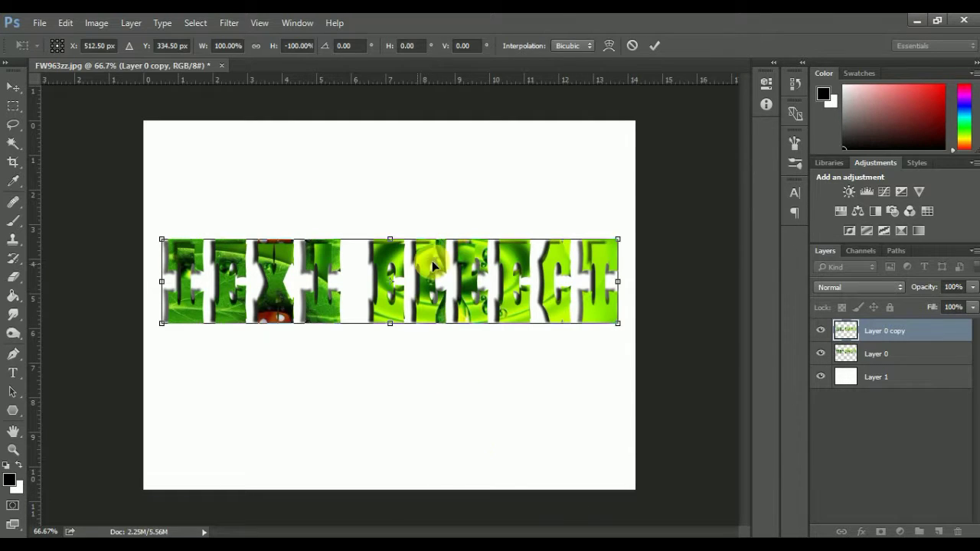
drag(432, 263, 428, 336)
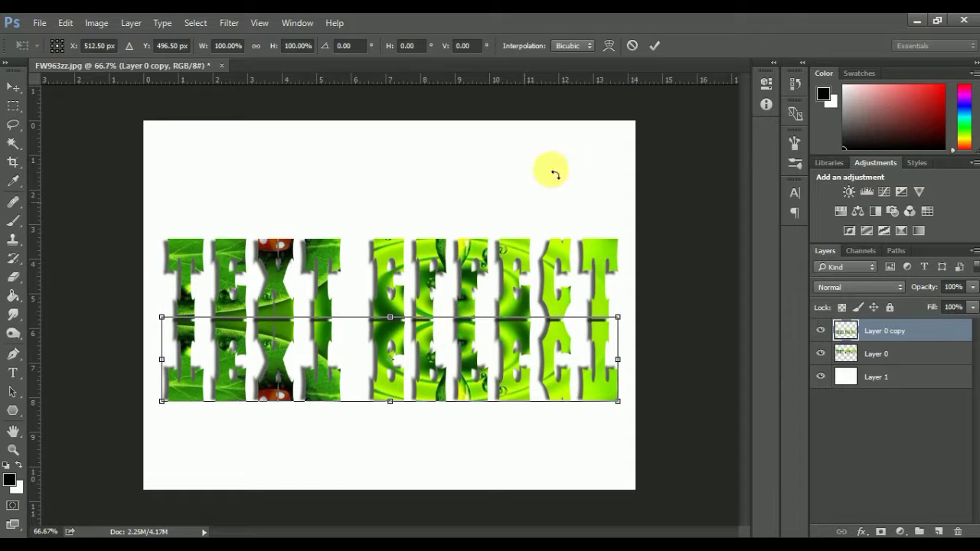
click(655, 46)
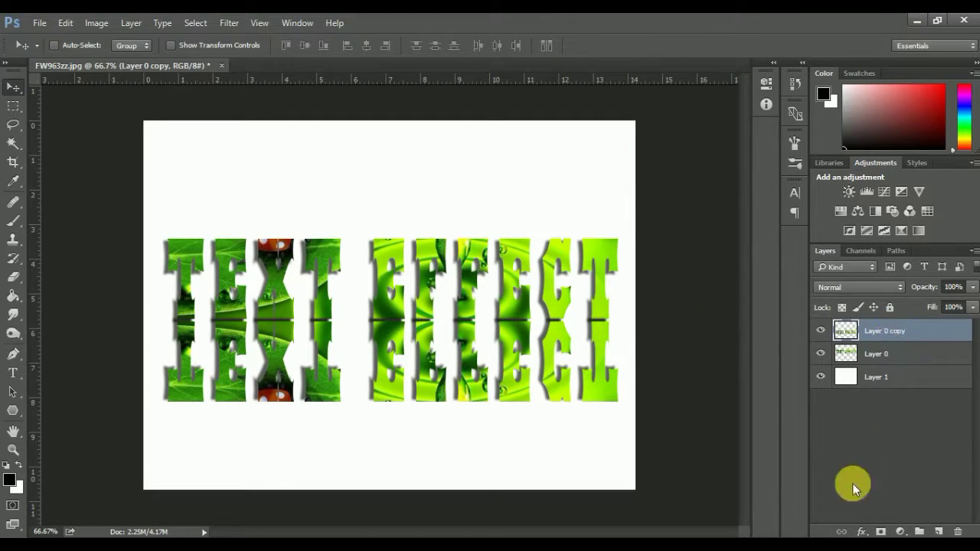
- Mask Layer 0 copy with a gradient so the reflection fades quickly below the letters
click(881, 531)
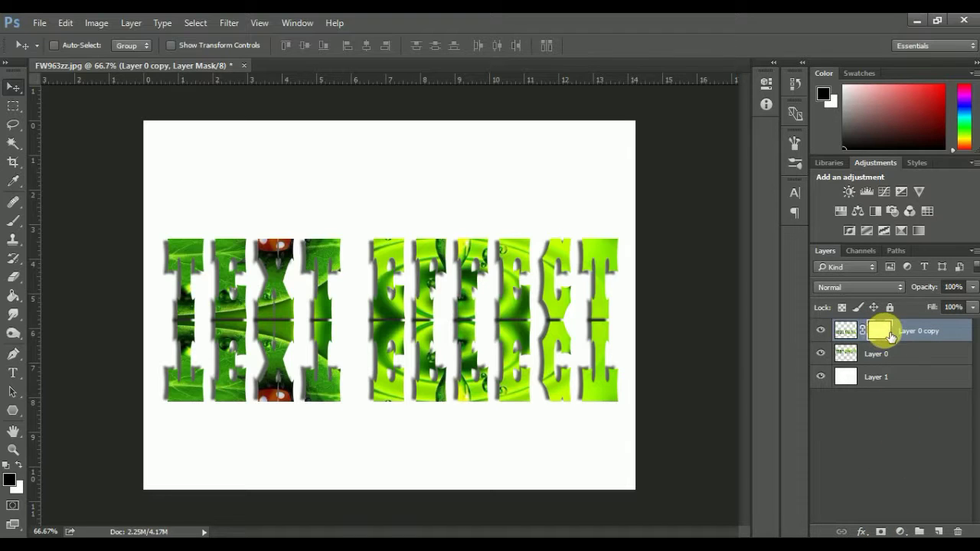
click(19, 467)
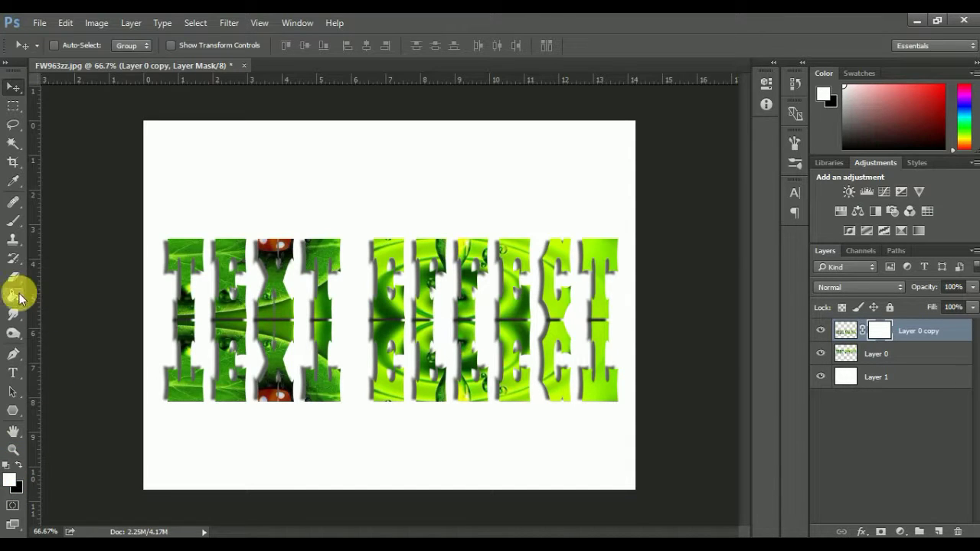
drag(13, 296, 83, 298)
click(88, 294)
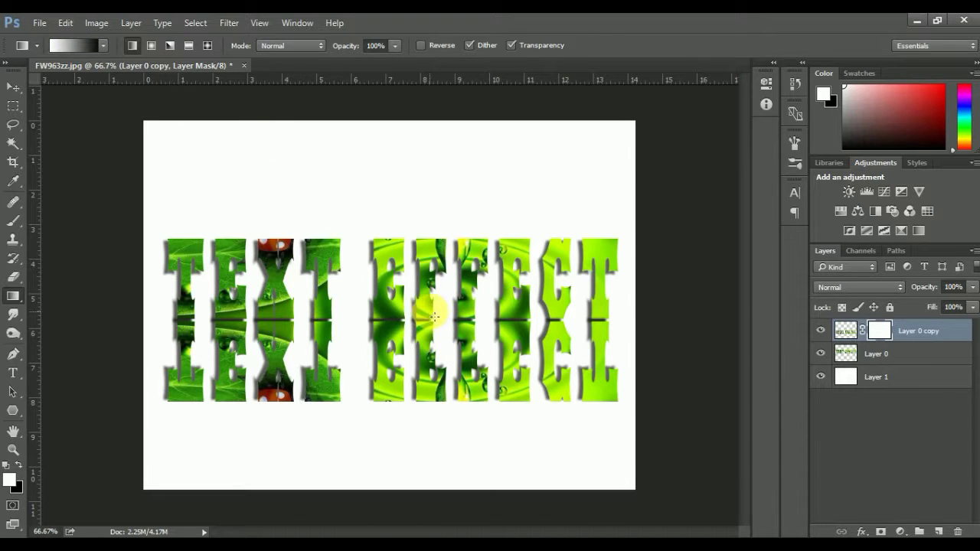
drag(434, 316, 436, 436)
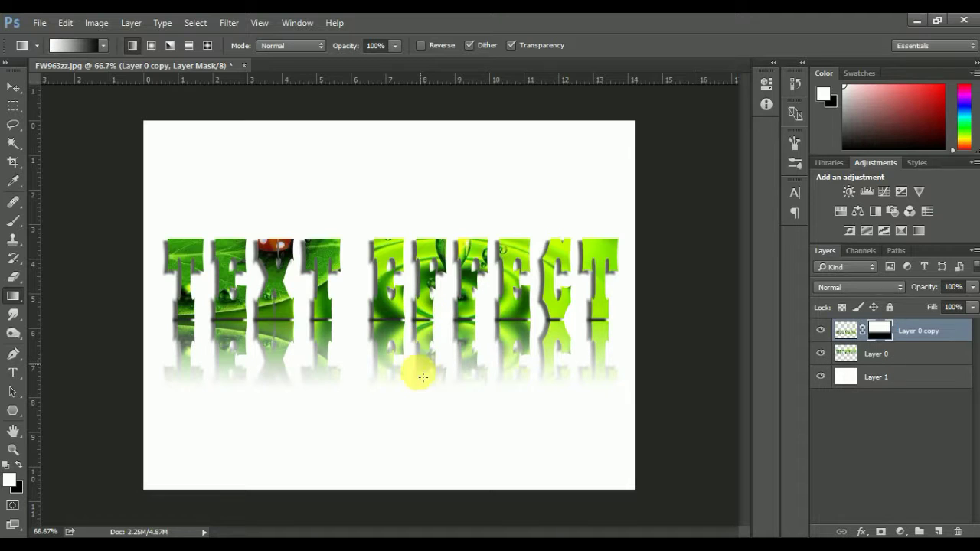
drag(429, 318, 422, 377)
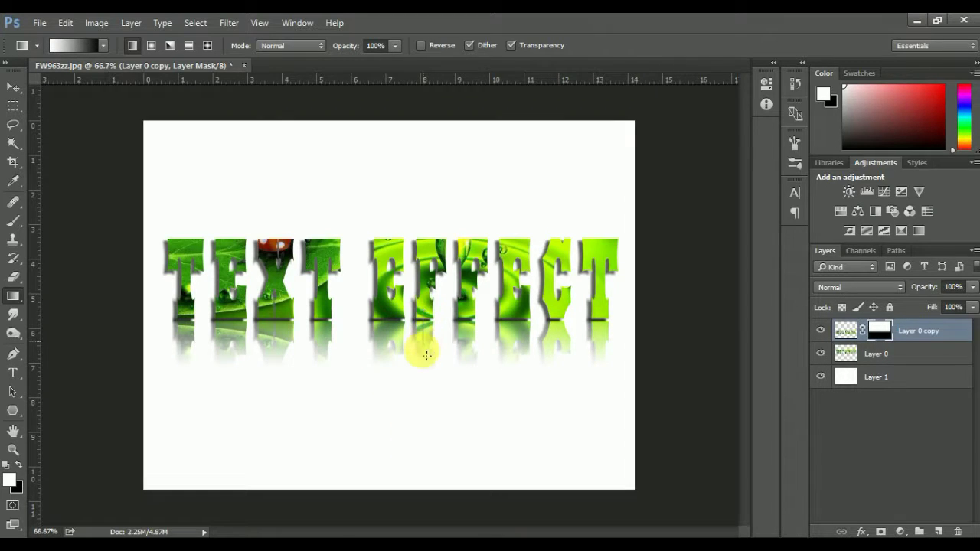
drag(416, 339, 415, 385)
drag(427, 314, 415, 339)
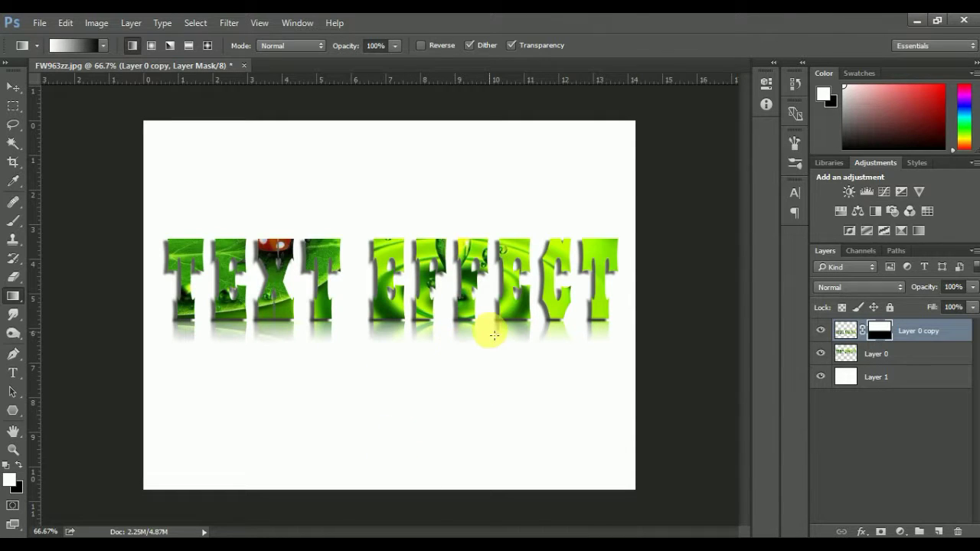
click(821, 331)
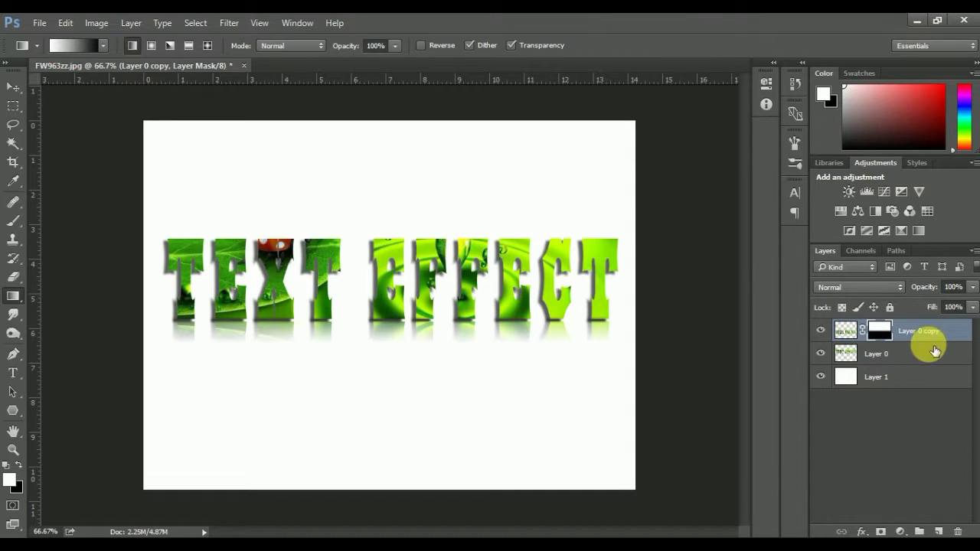
- Give Layer 0 an Overlay Inner Shadow: 96% opacity, angle 30, distance 4, choke 32
click(907, 354)
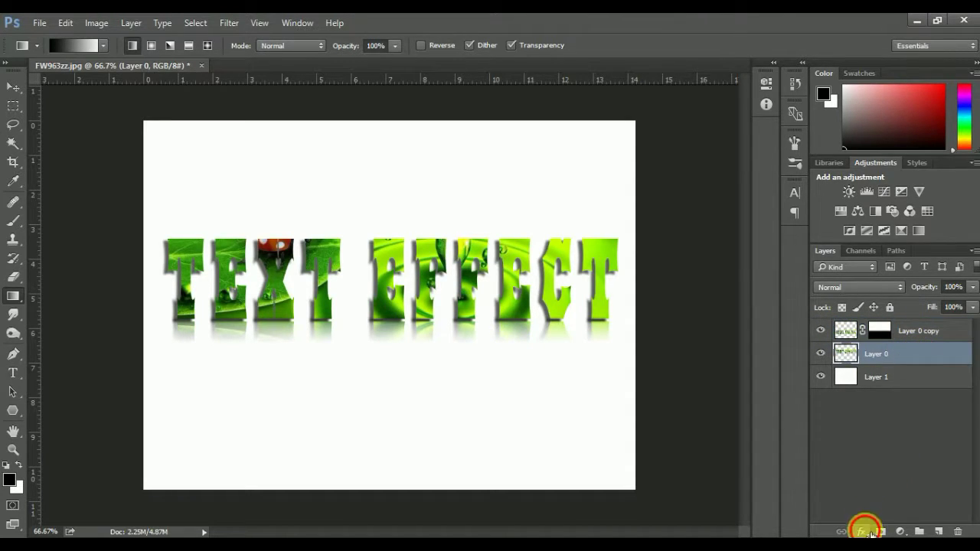
click(870, 532)
click(901, 353)
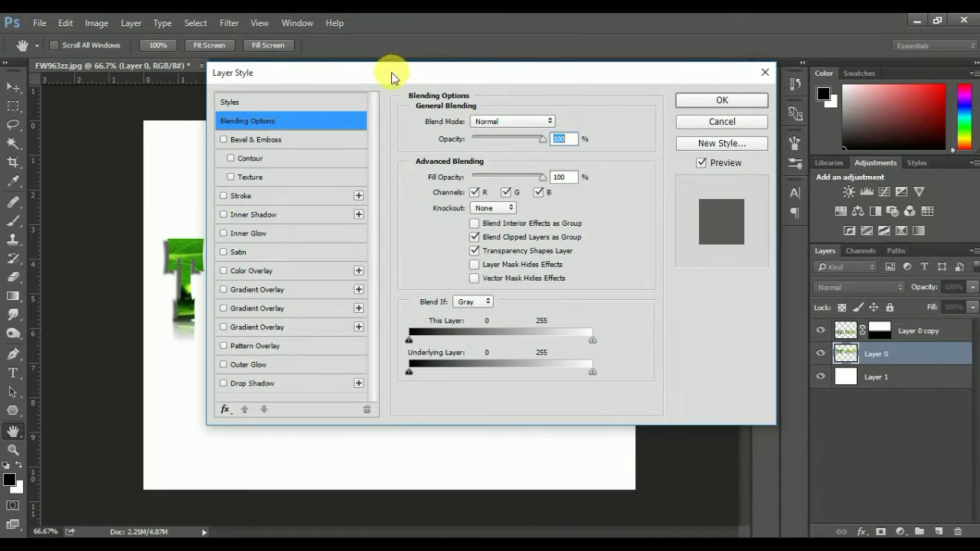
drag(391, 72, 610, 99)
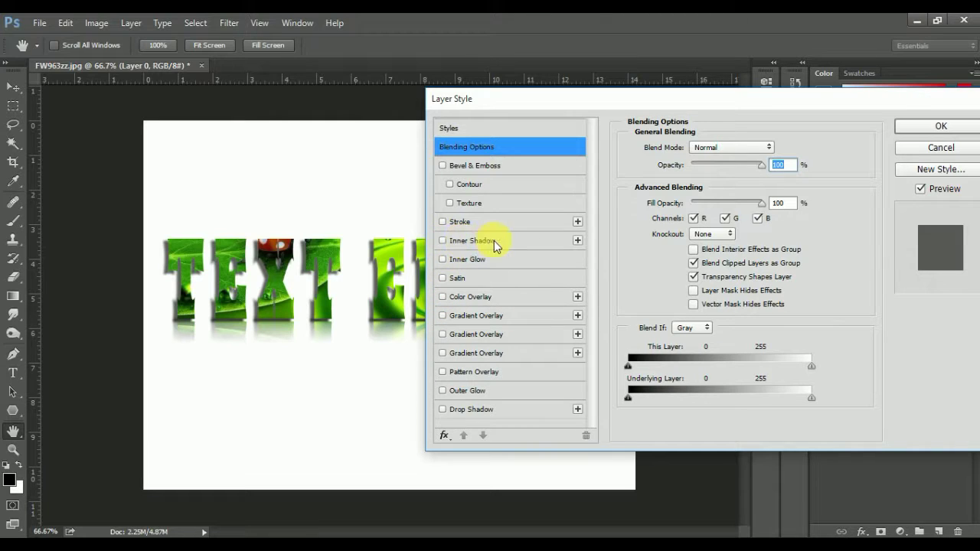
click(455, 244)
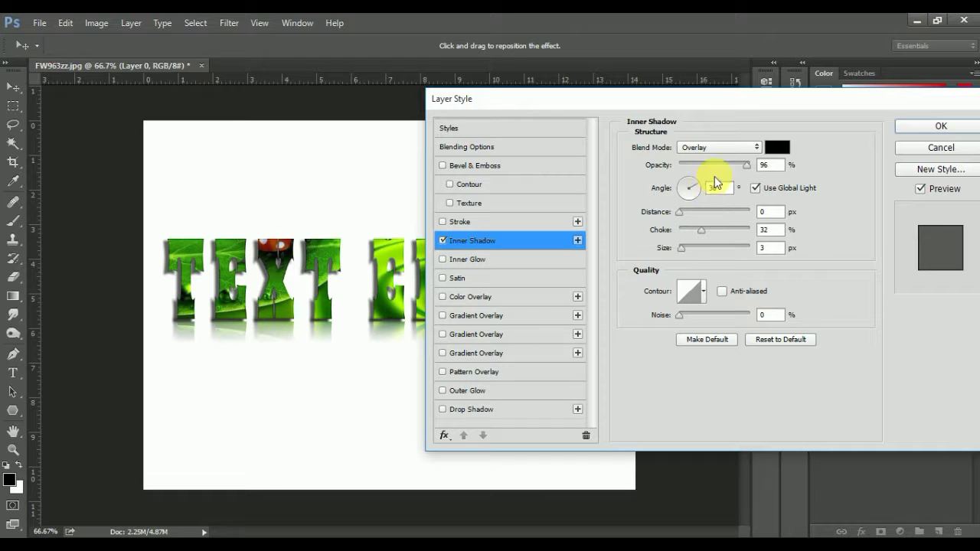
drag(685, 218, 684, 217)
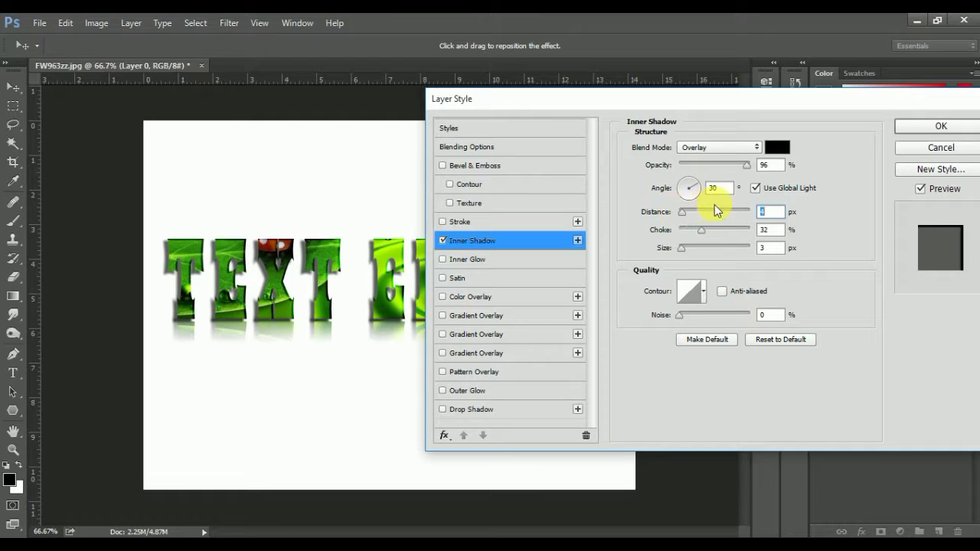
mouse_move(682, 248)
mouse_down()
mouse_move(693, 253)
mouse_move(686, 247)
mouse_up()
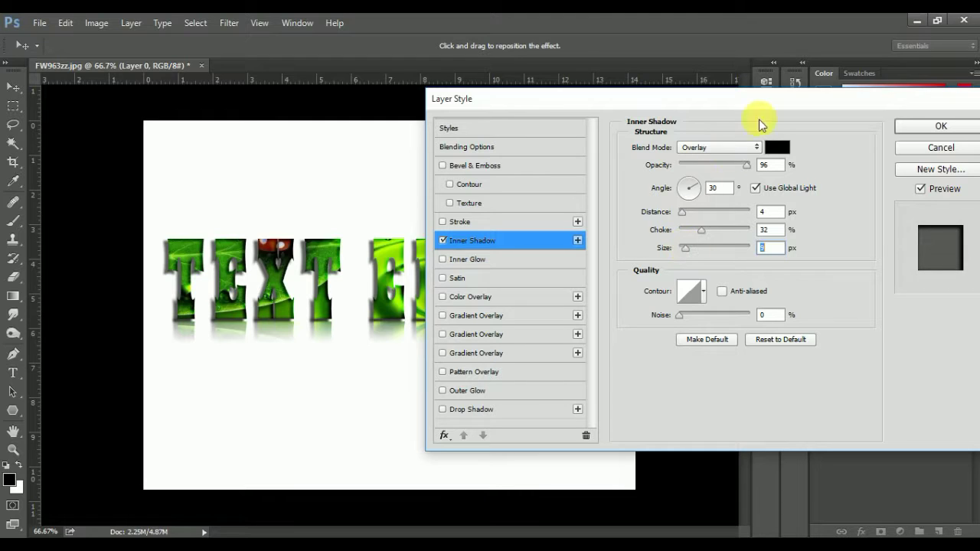
click(940, 125)
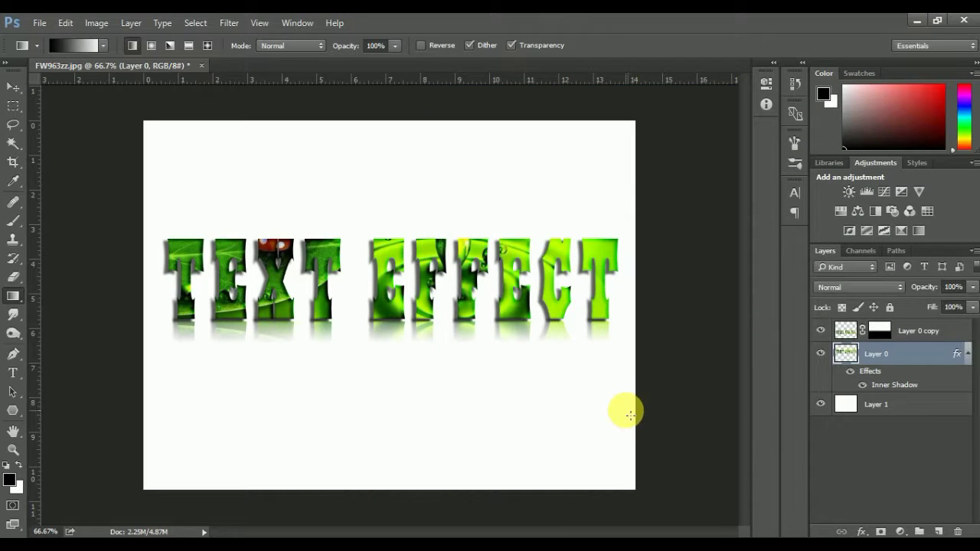
- Compare the letters with the inner shadow toggled, then select Layer 1 and set the foreground to cyan #06cee0
click(850, 371)
click(852, 375)
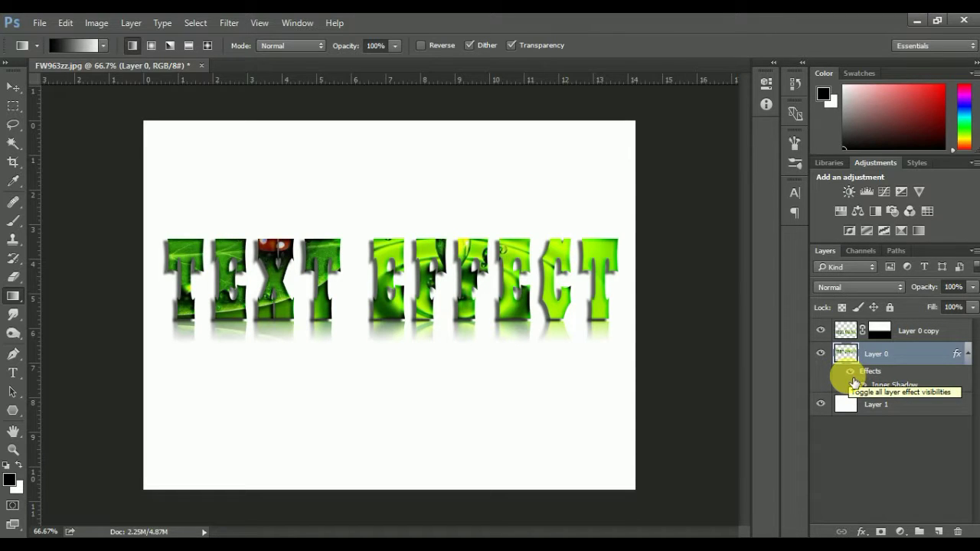
click(890, 403)
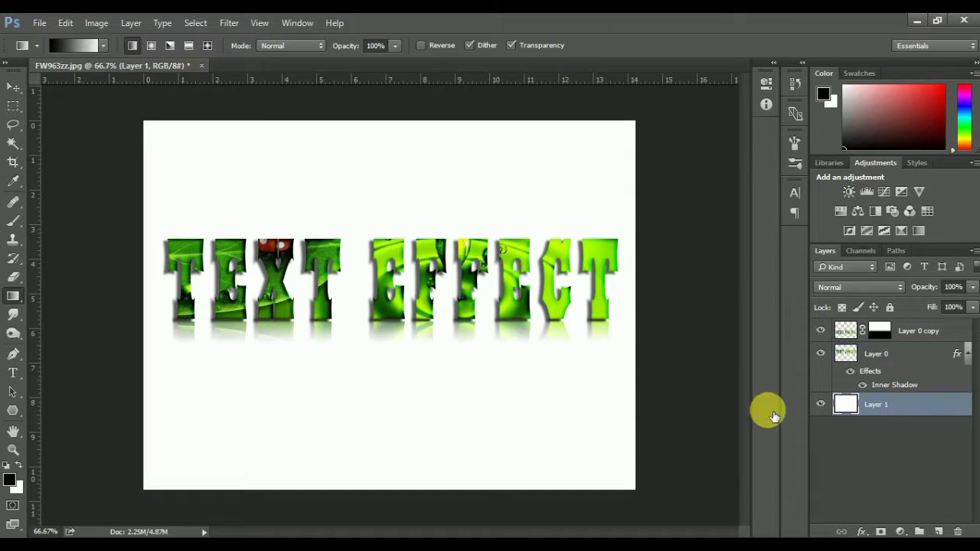
click(10, 478)
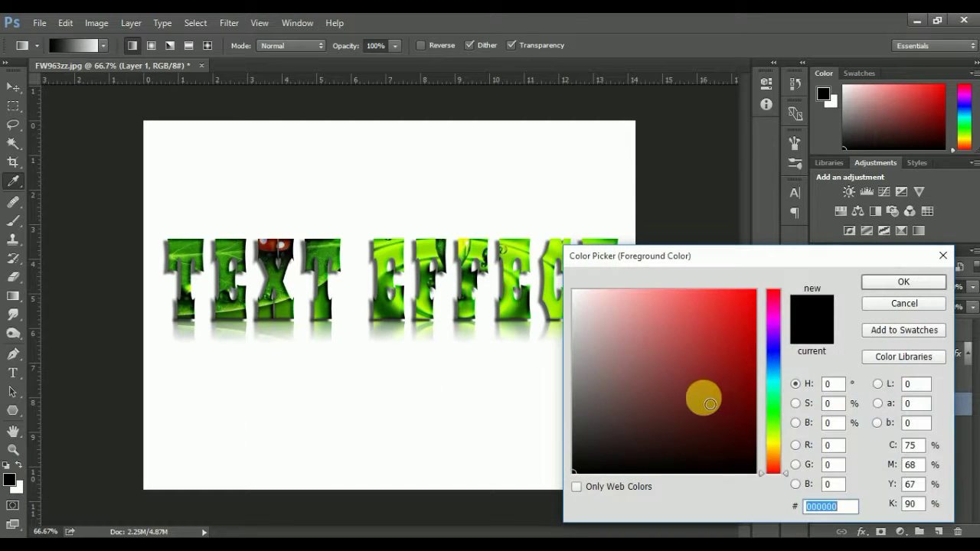
click(773, 427)
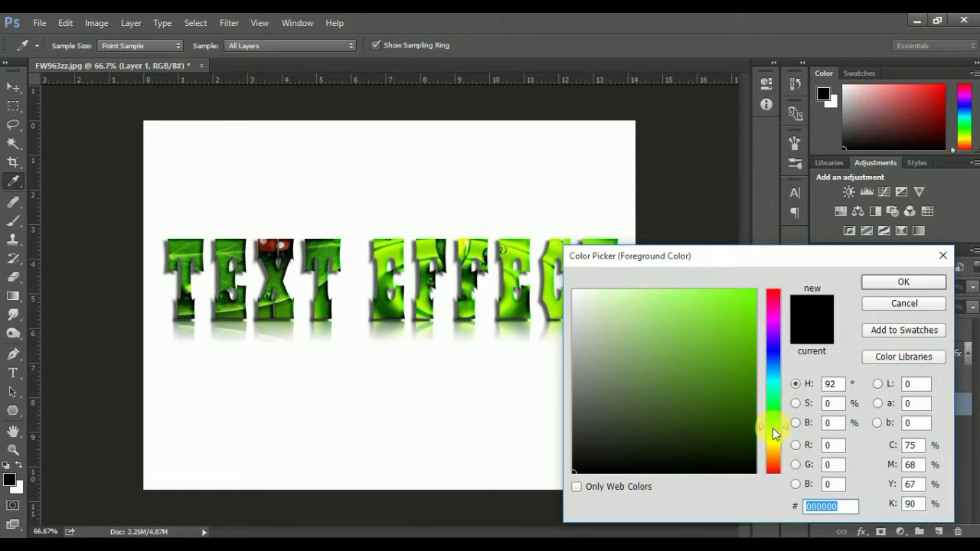
drag(773, 427, 772, 377)
click(734, 311)
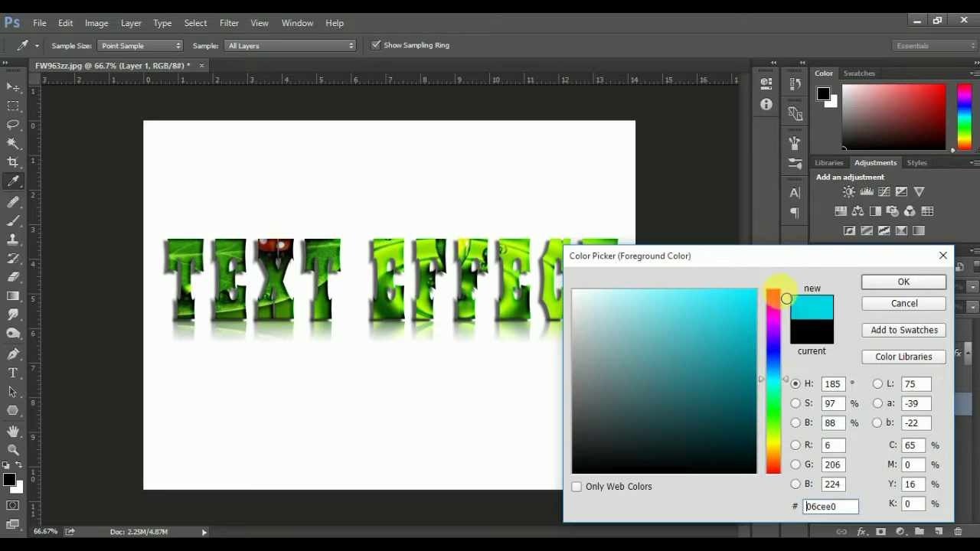
click(919, 281)
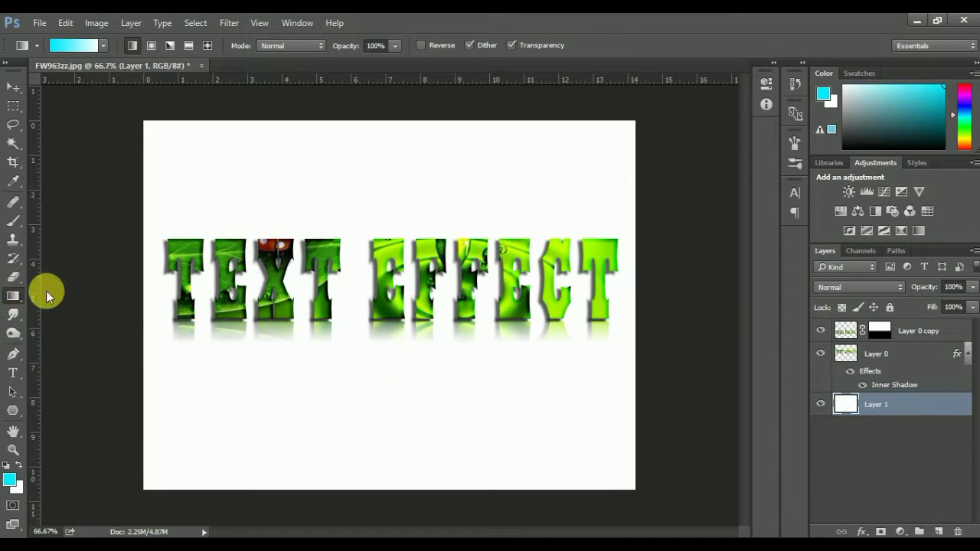
- Fill Layer 1's white background with the cyan using the Paint Bucket Tool
right_click(13, 296)
click(65, 308)
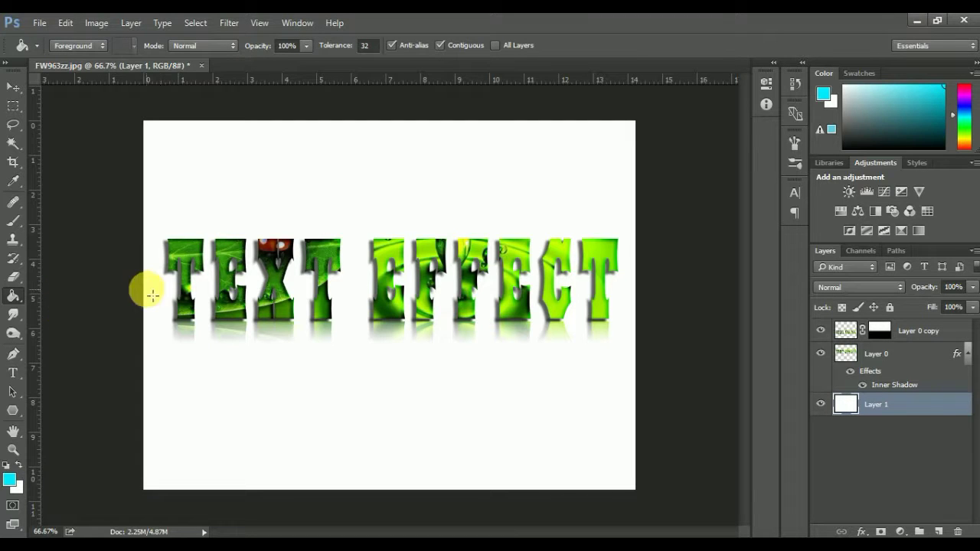
click(369, 408)
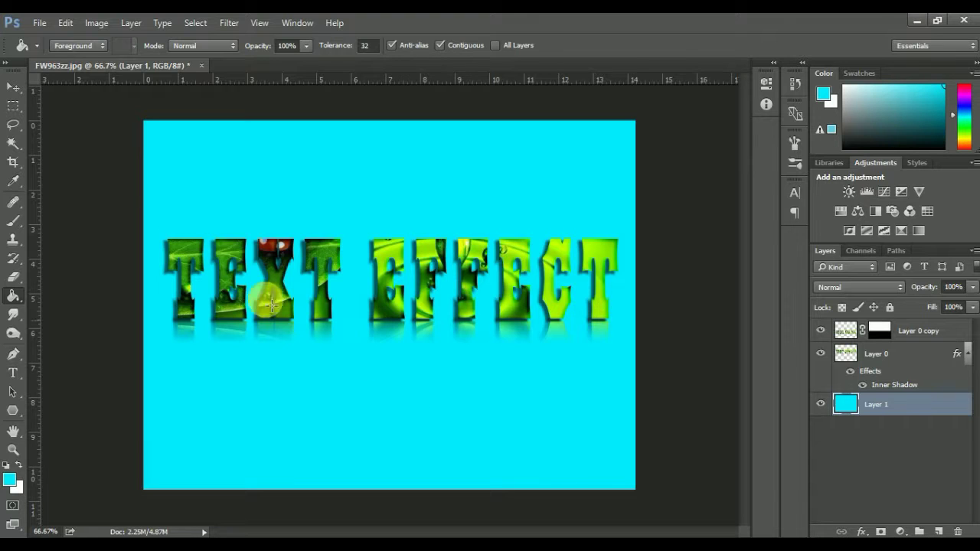
click(13, 87)
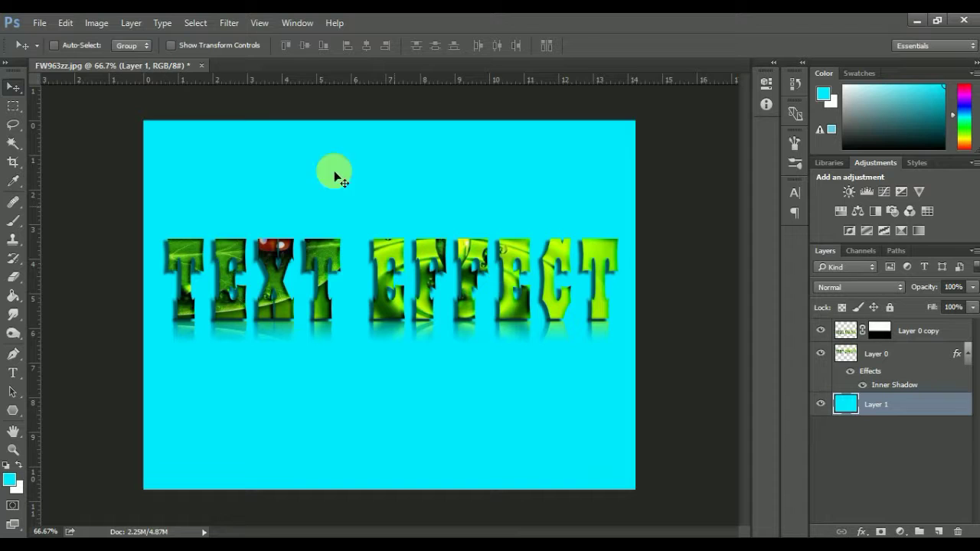
- Save the design to the Desktop as JPEG 'Text Effect Making Tutorial' at Maximum quality 12
click(39, 23)
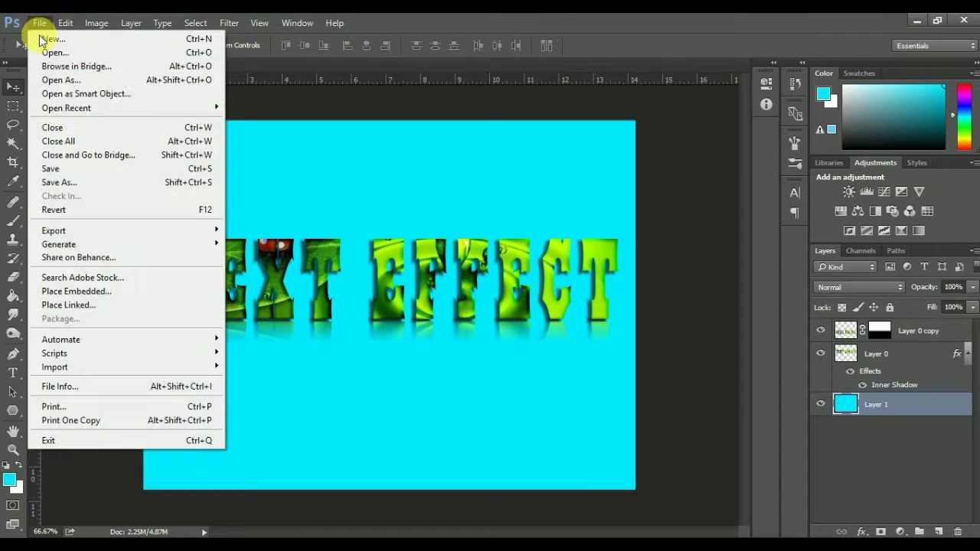
click(71, 184)
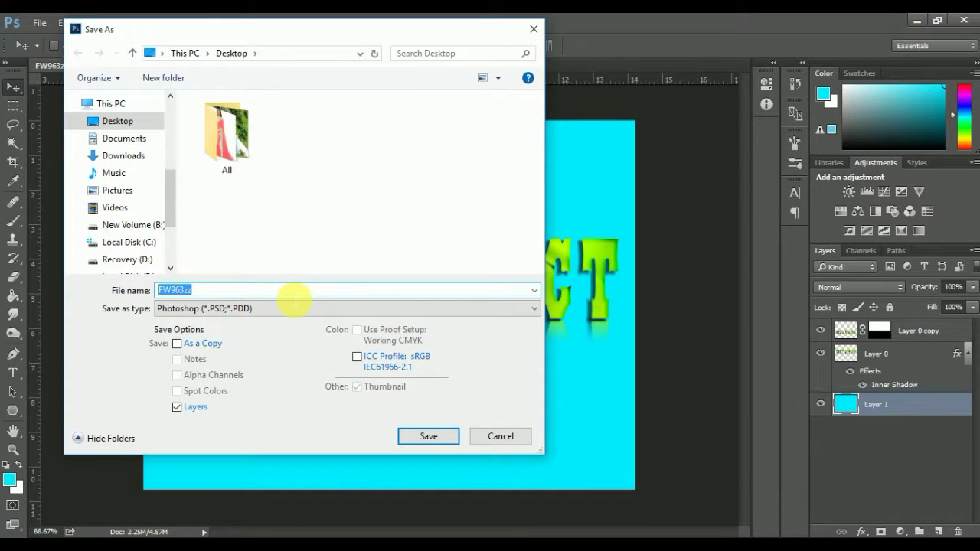
text(tE)
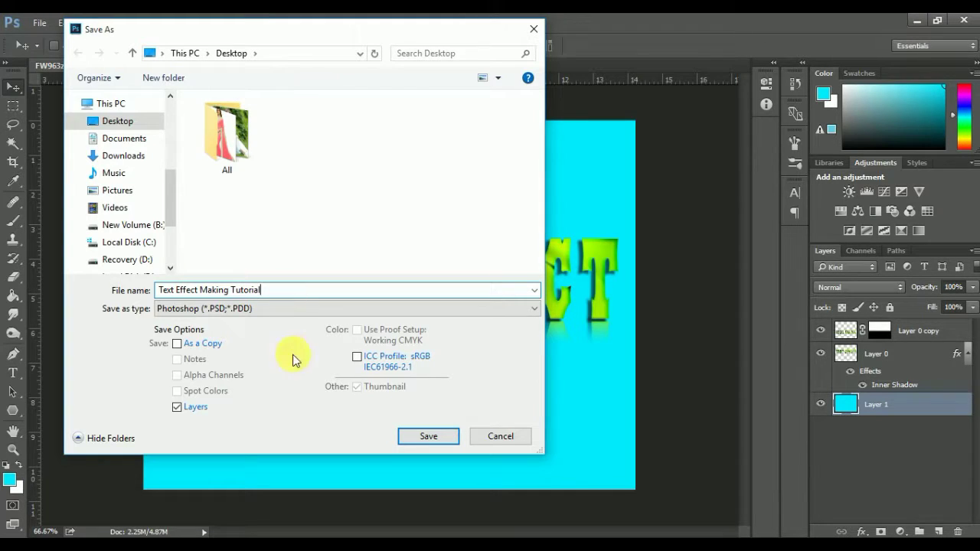
click(287, 308)
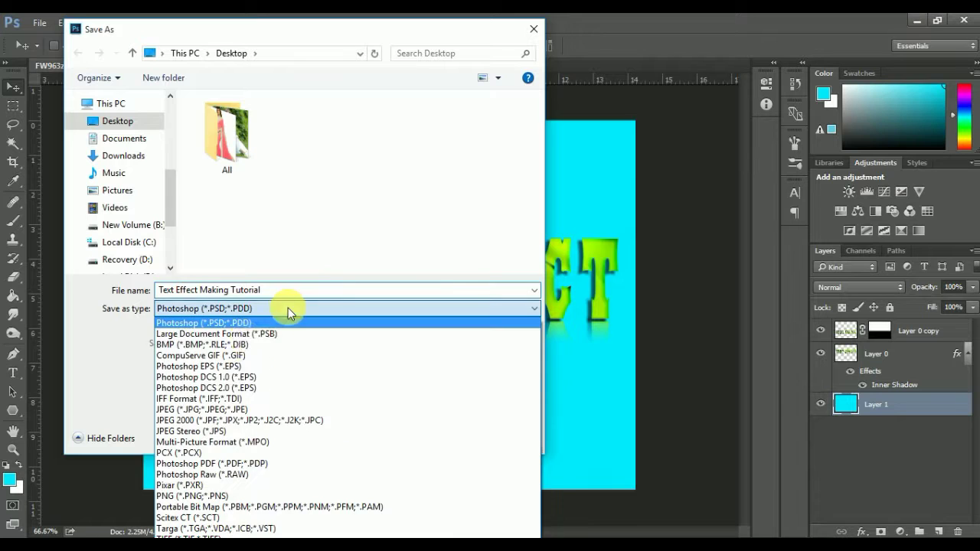
click(240, 412)
click(449, 437)
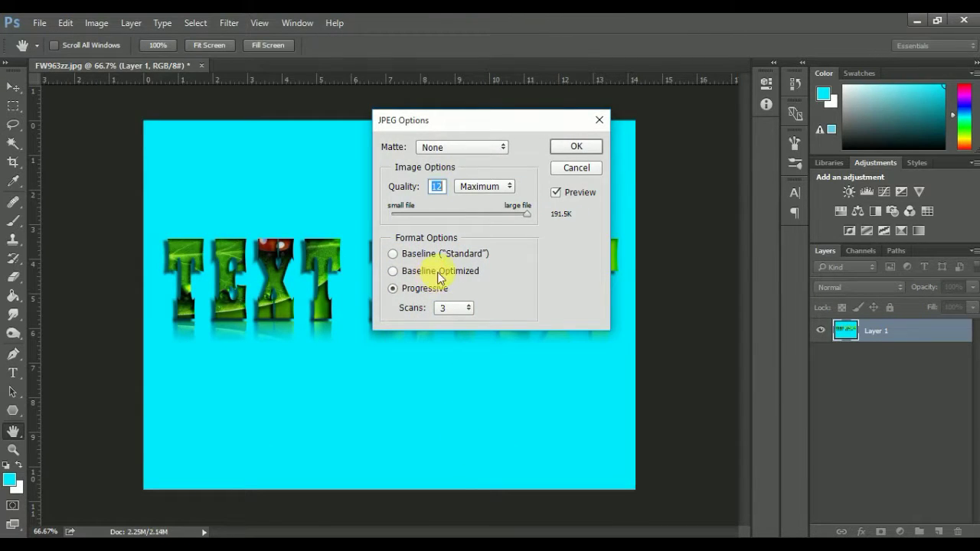
click(575, 149)
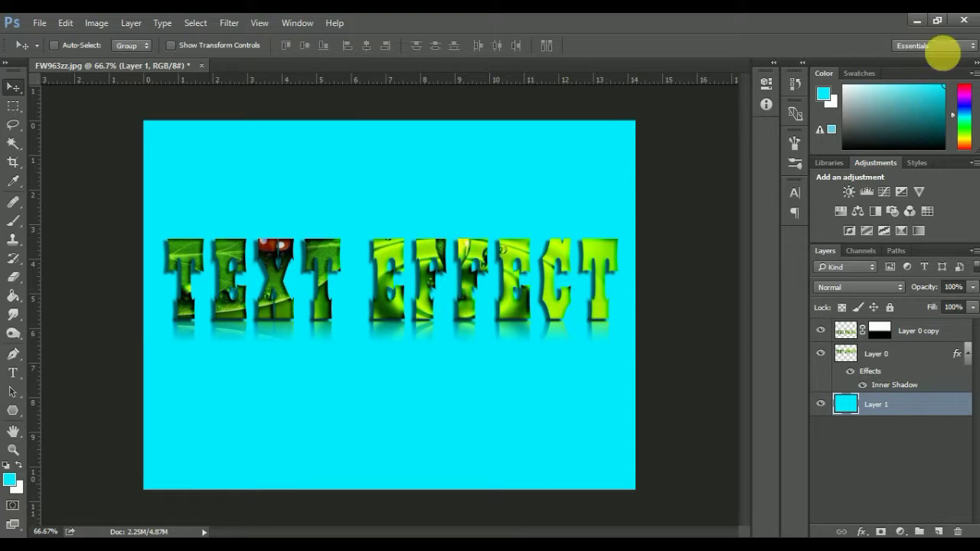
- Open Text Effect Making Tutorial.jpg from the desktop in Windows Photos, zooming in and back out
click(916, 19)
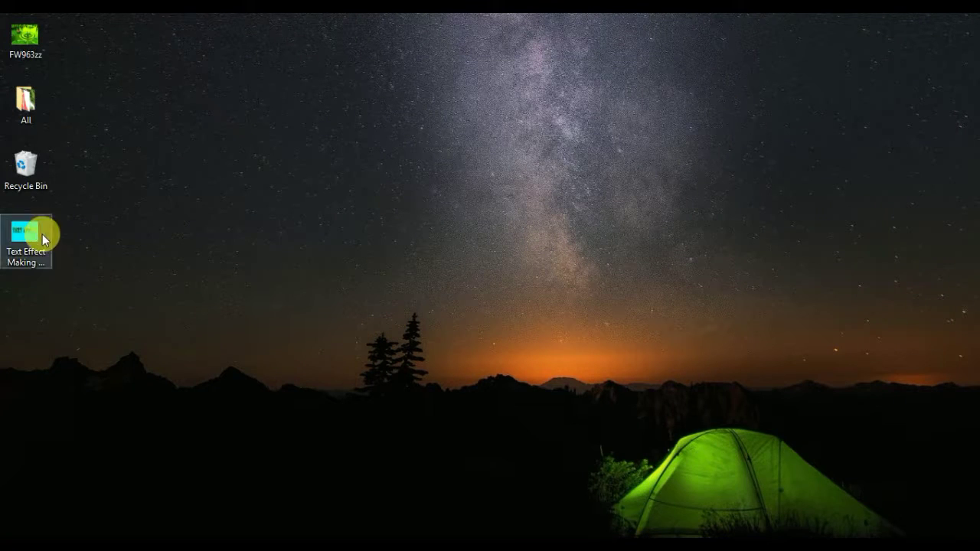
double_click(43, 234)
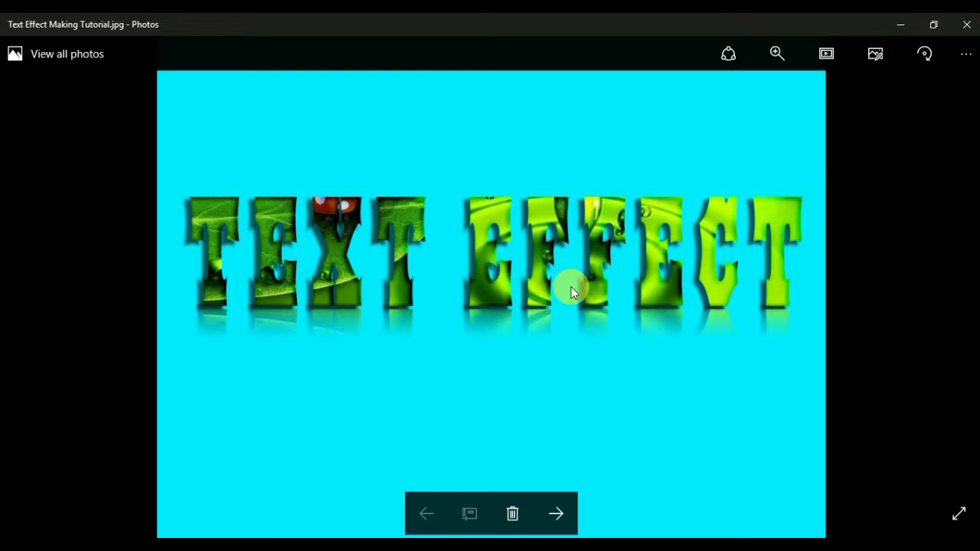
double_click(571, 291)
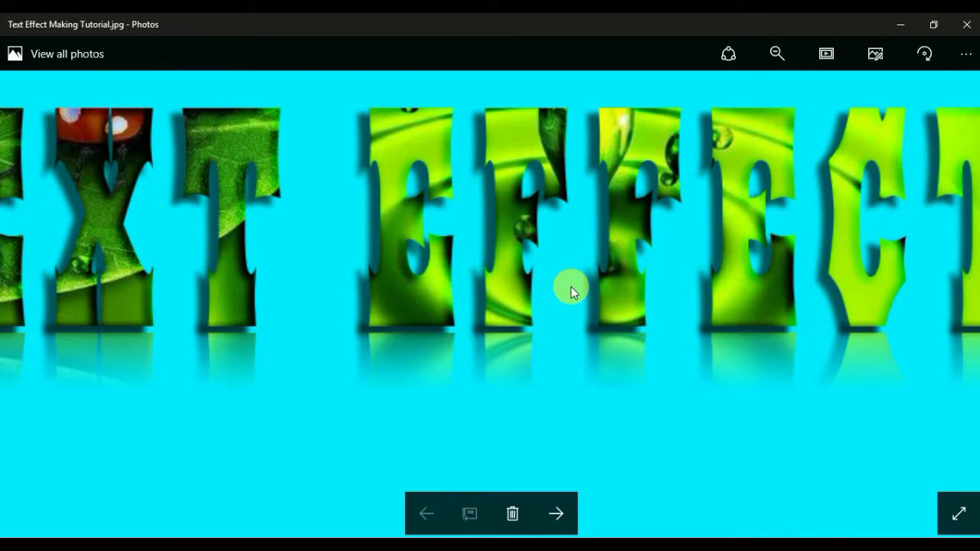
double_click(561, 289)
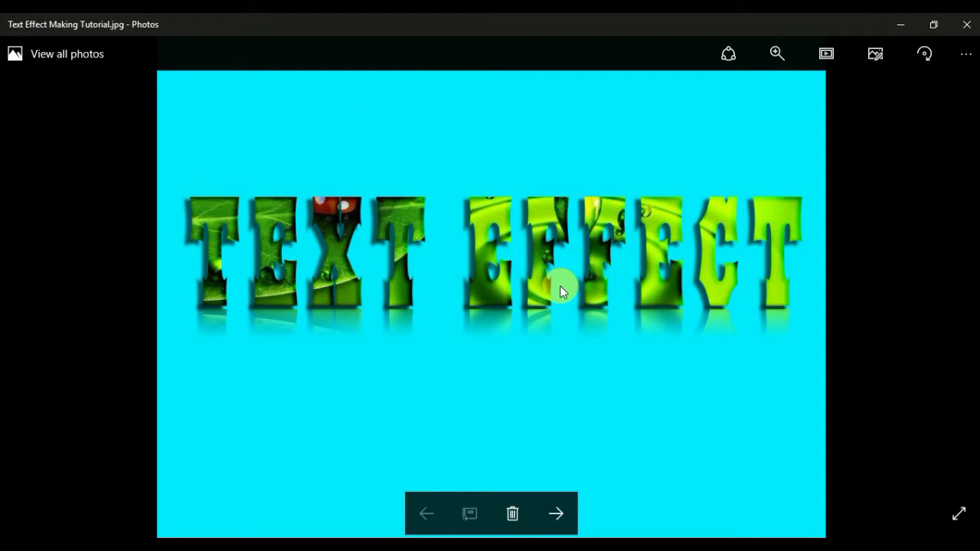